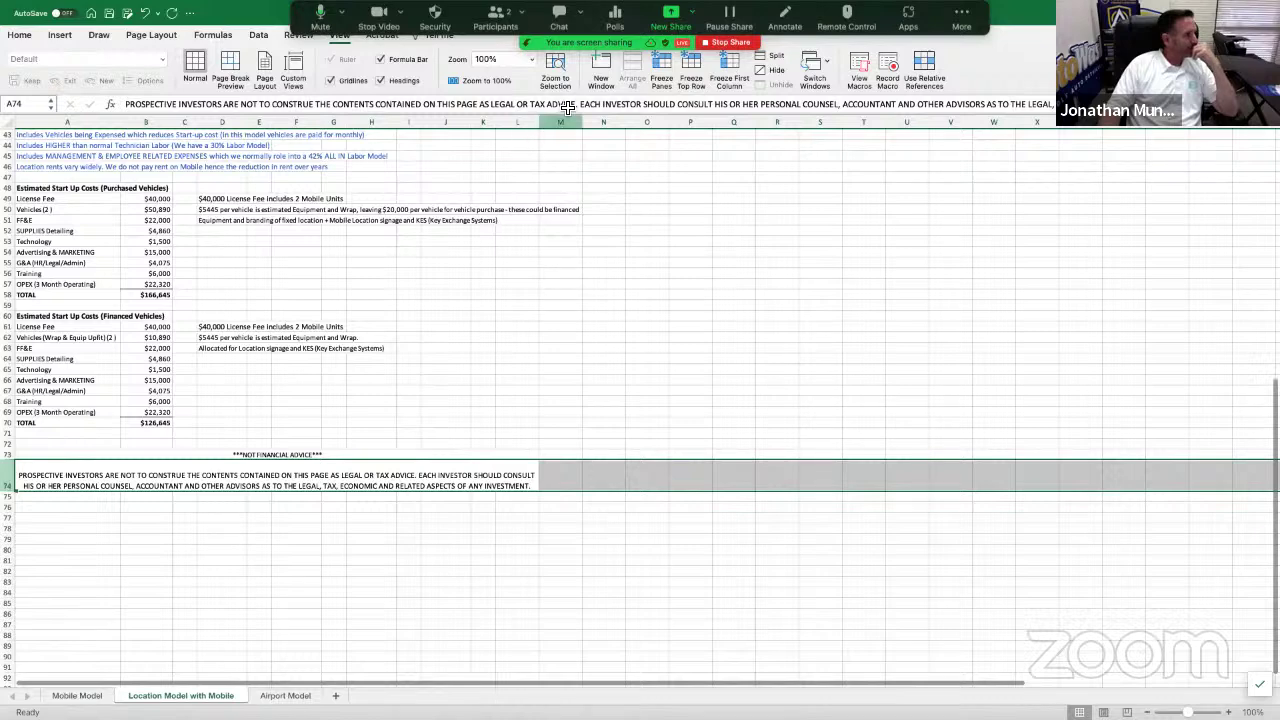
Set the zoom of the Location Model with Mobile worksheet to 150%.
scroll(505, 255, "up", 4)
left_click(531, 60)
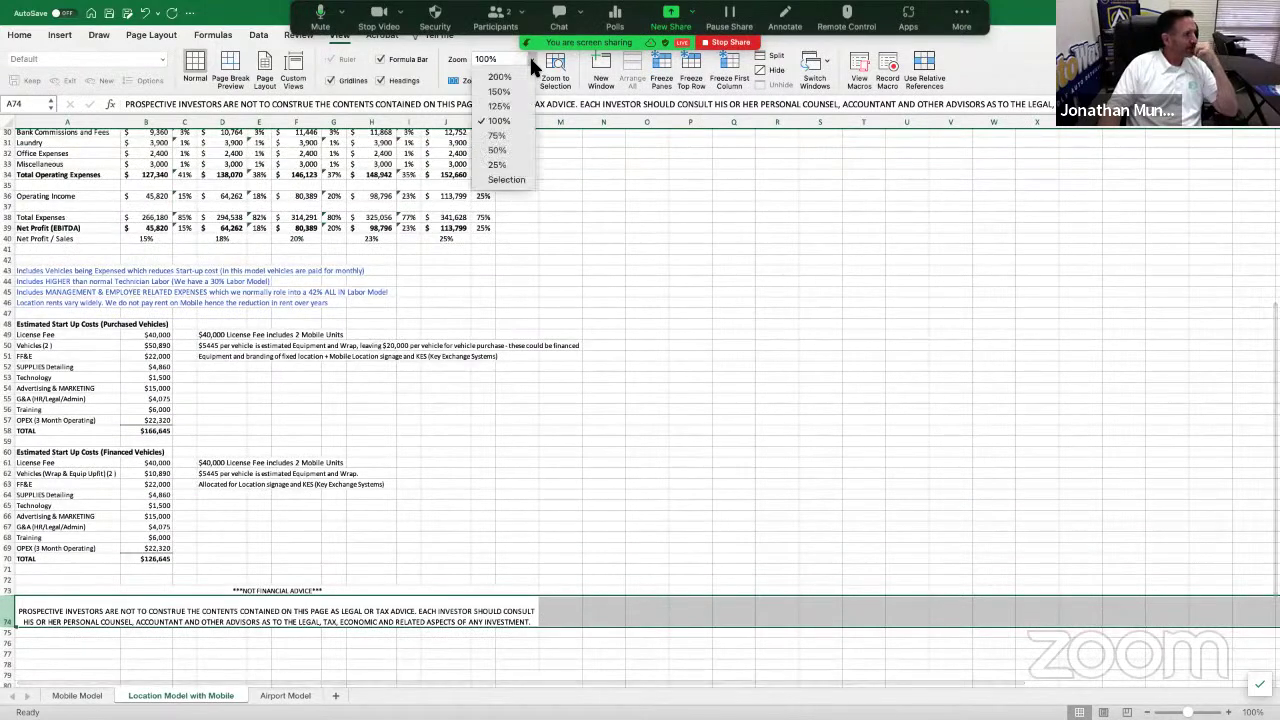
key("Escape")
scroll(235, 546, "up", 4, "ctrl")
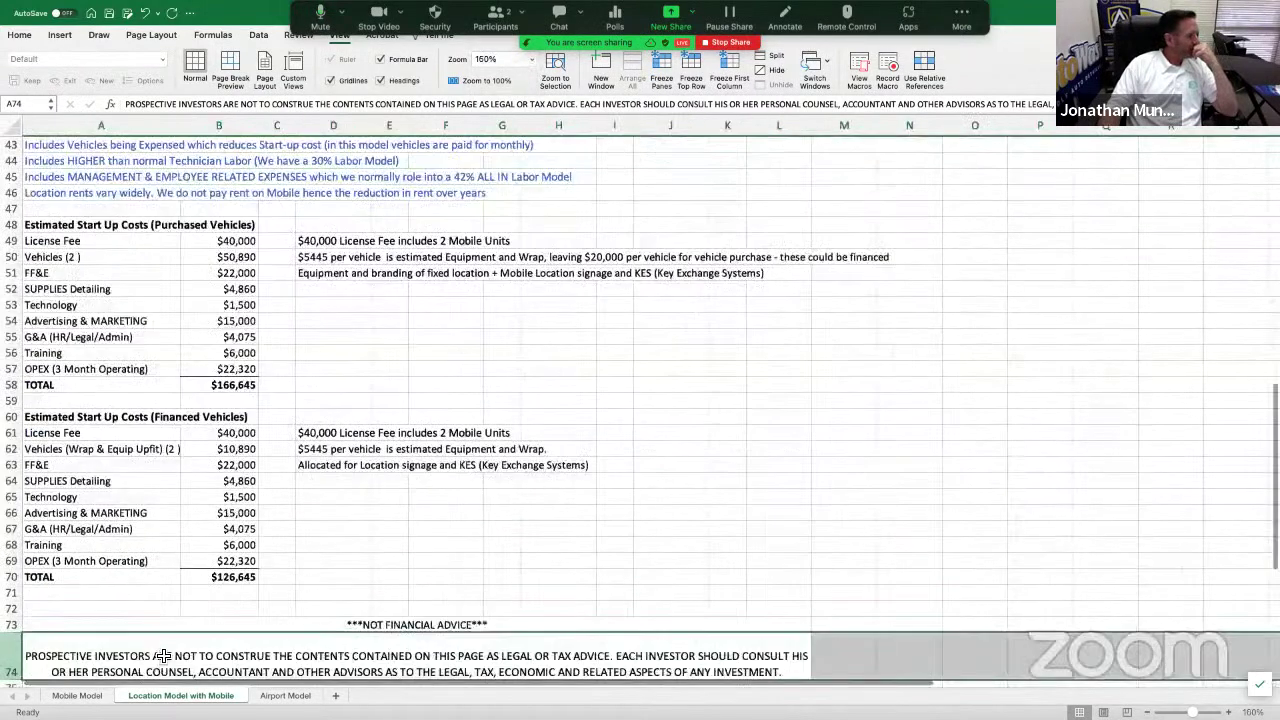
Review the beginning of the five-year projections on the Mobile Model, Location Model with Mobile and Airport Model sheets.
left_click(77, 696)
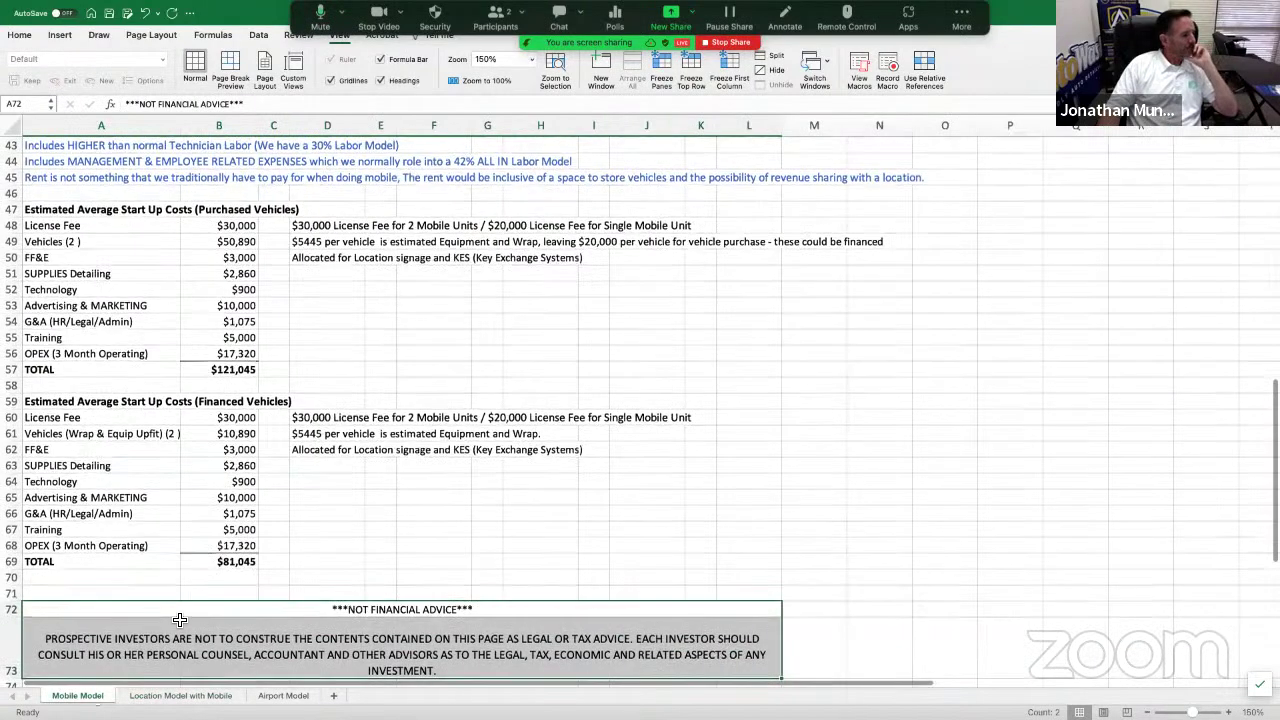
scroll(180, 620, "up", 6)
scroll(180, 620, "up", 8)
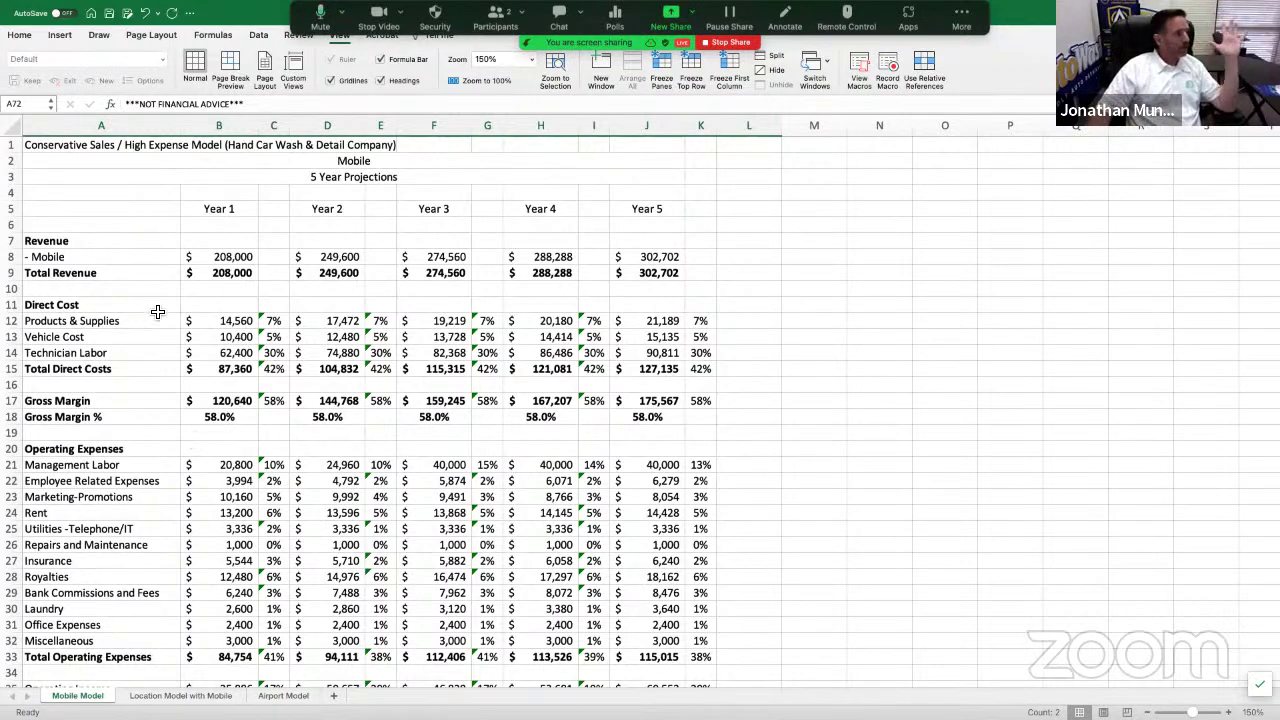
left_click(157, 698)
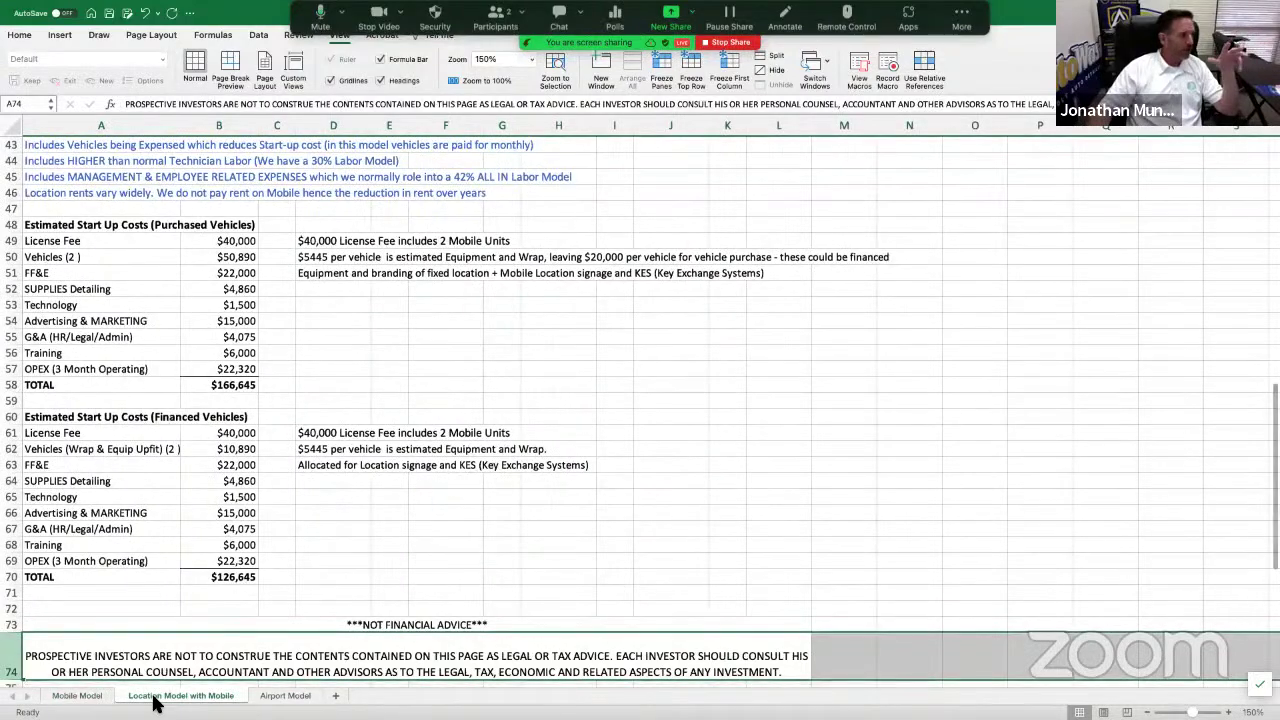
scroll(200, 579, "up", 14)
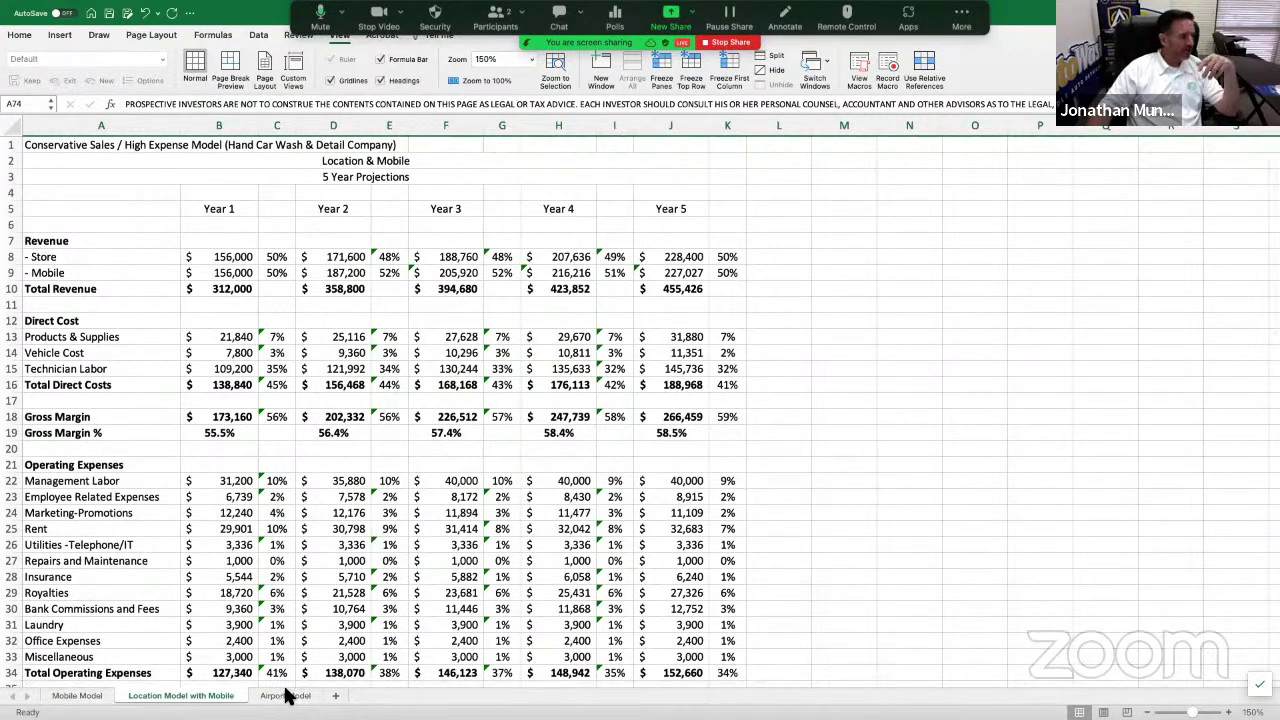
left_click(285, 695)
scroll(327, 530, "up", 6)
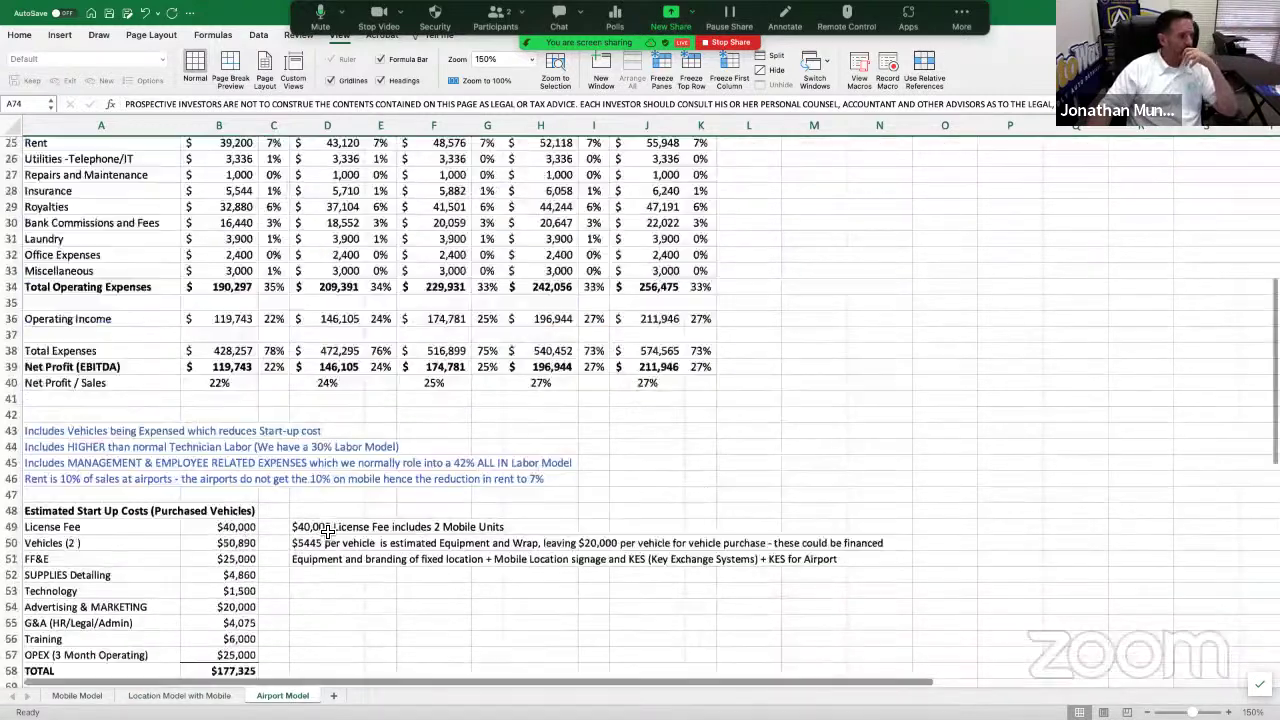
scroll(327, 530, "up", 8)
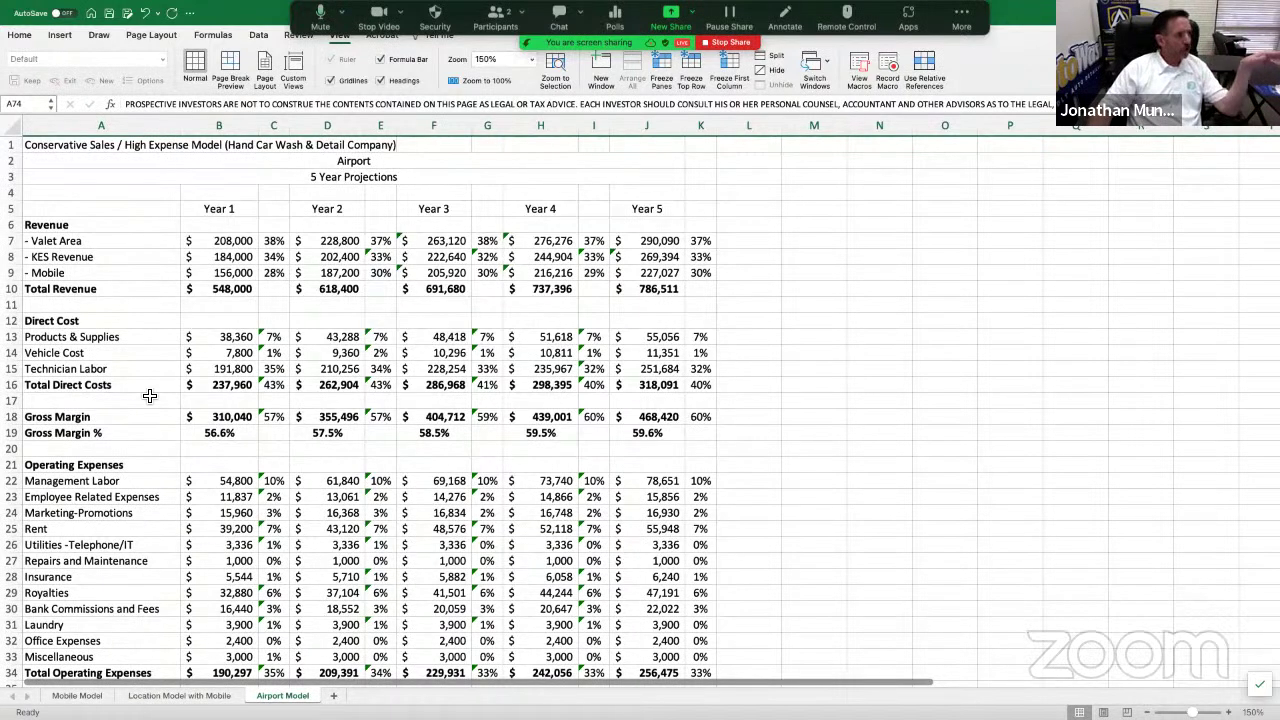
Return to the Mobile Model sheet and inspect the Year 1 formulas for Mobile revenue and Technician Labor.
left_click(90, 695)
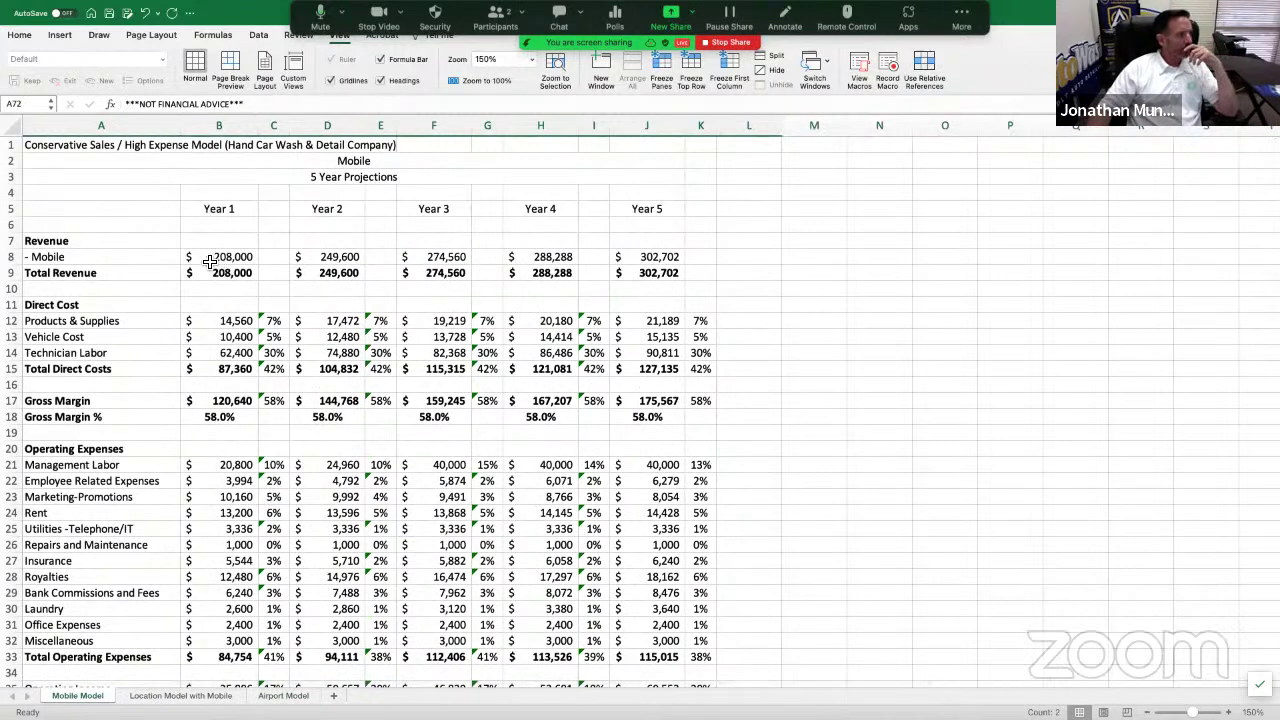
left_click(819, 258)
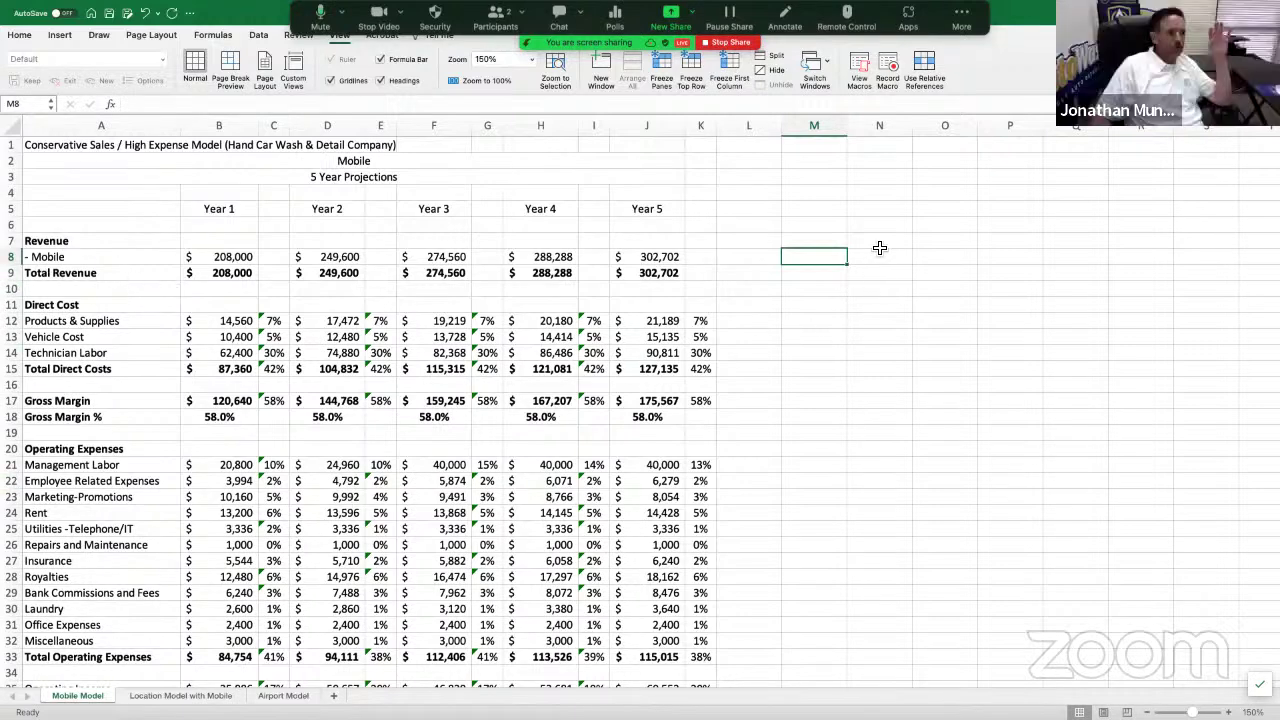
left_click(212, 262)
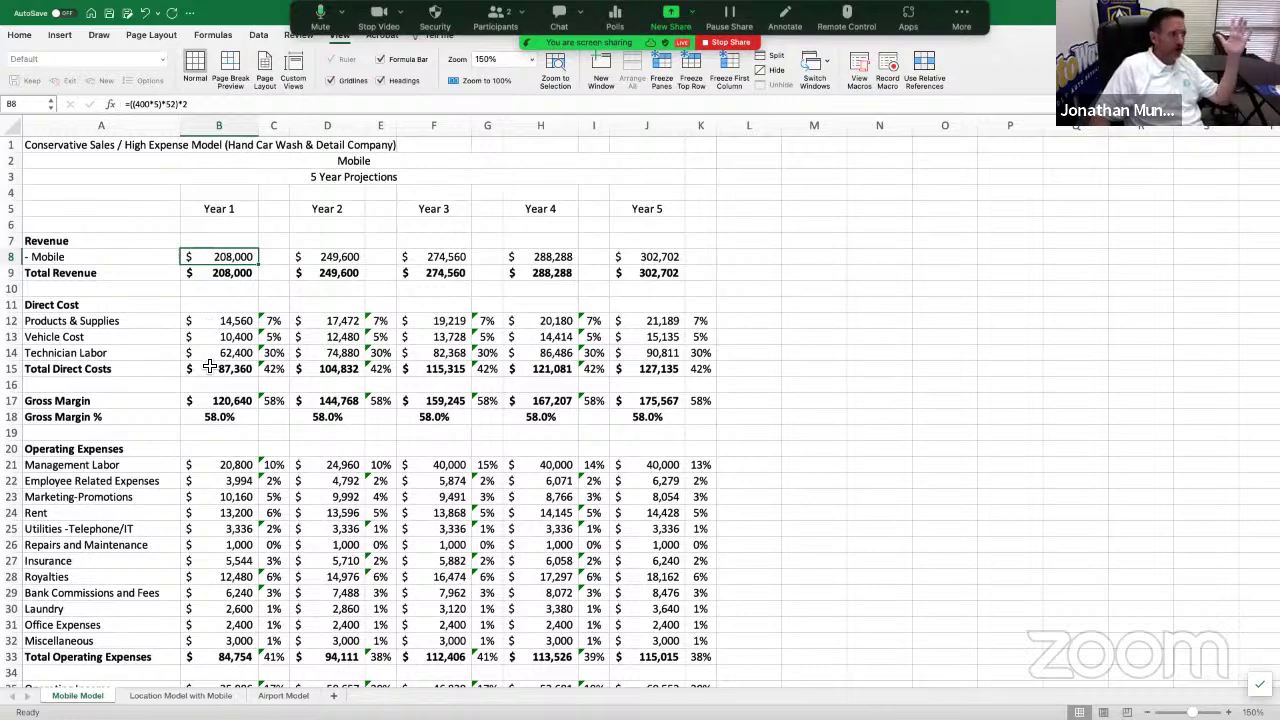
left_click(209, 353)
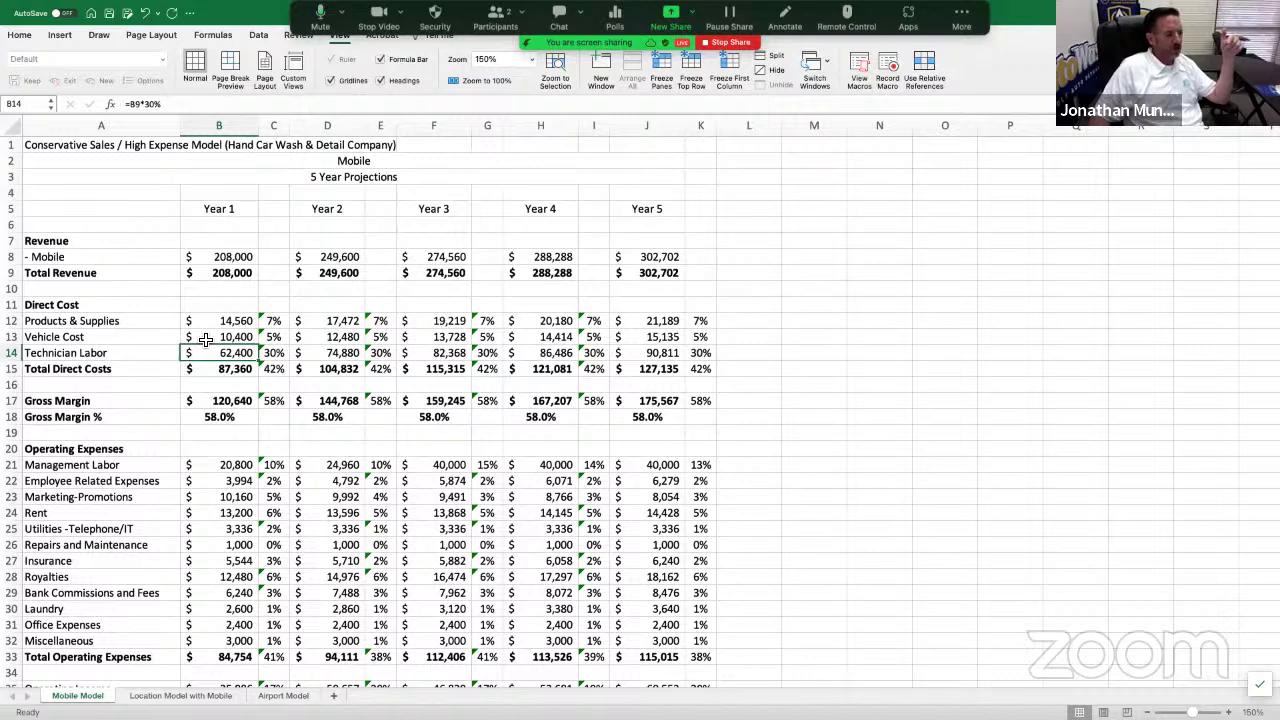
Inspect the Year 1 operating expense formulas for Management Labor, Rent, Insurance and Royalties.
scroll(205, 340, "down", 1)
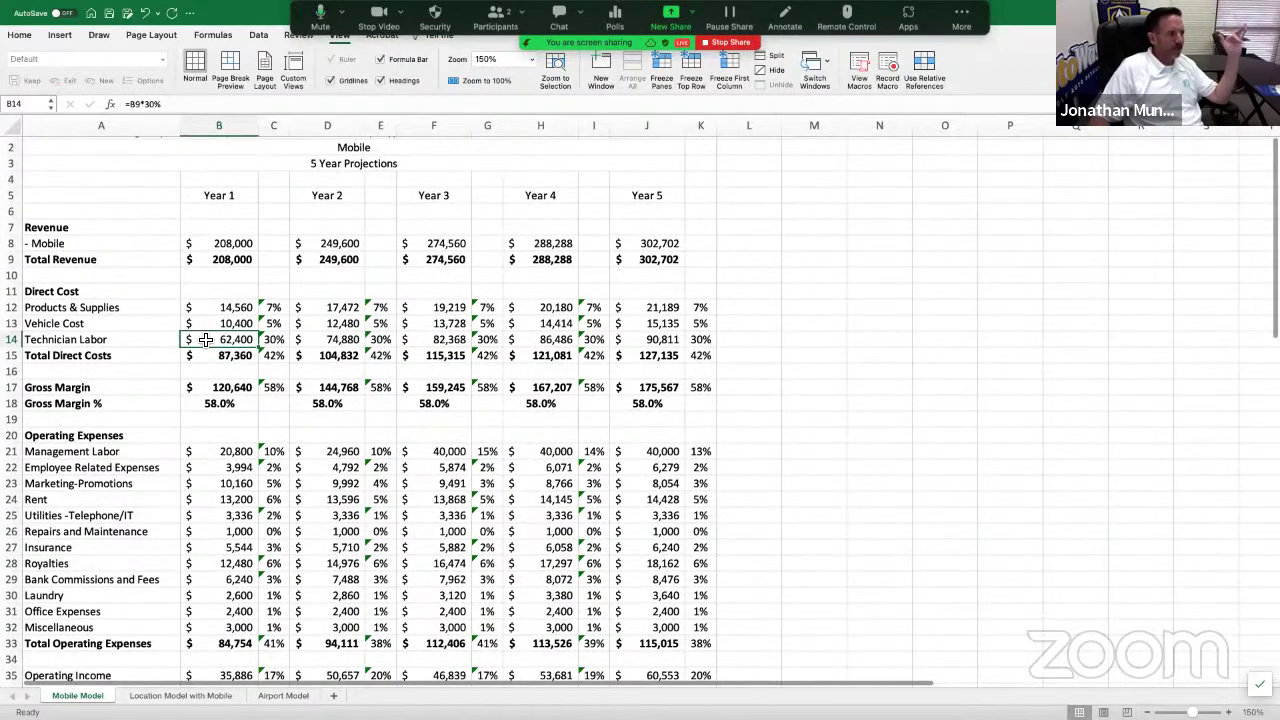
scroll(205, 340, "down", 3)
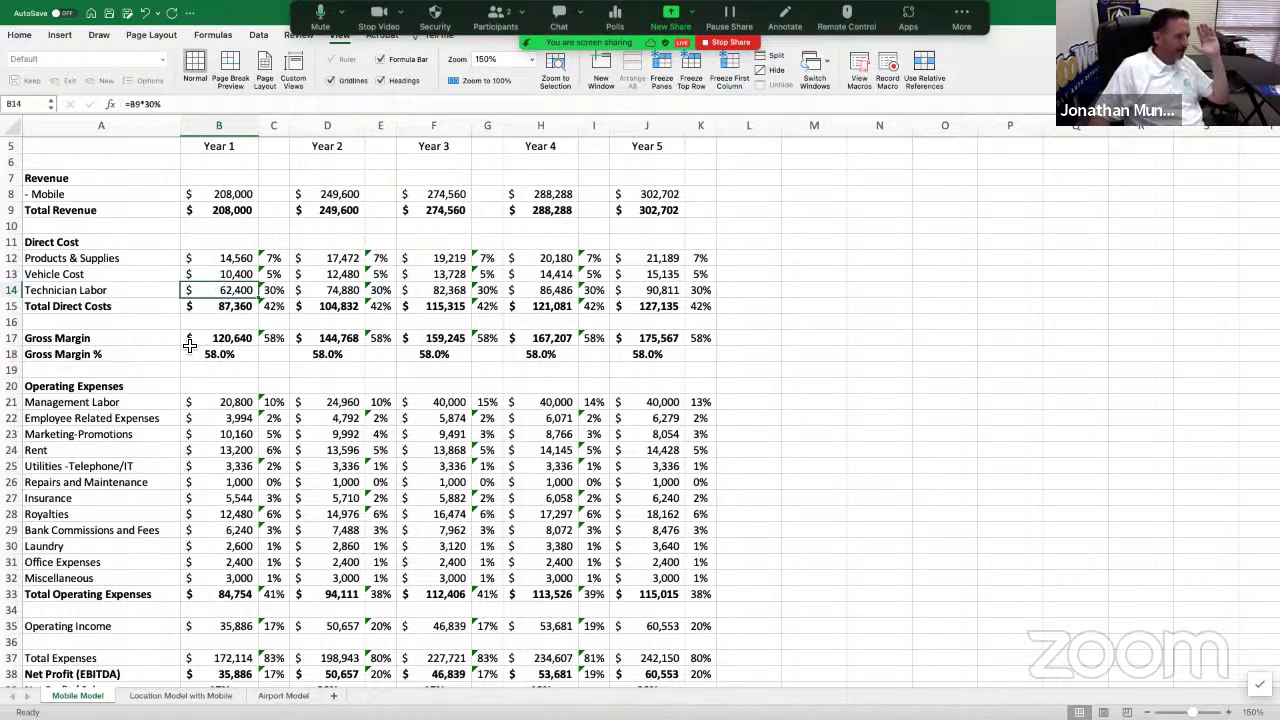
left_click(200, 402)
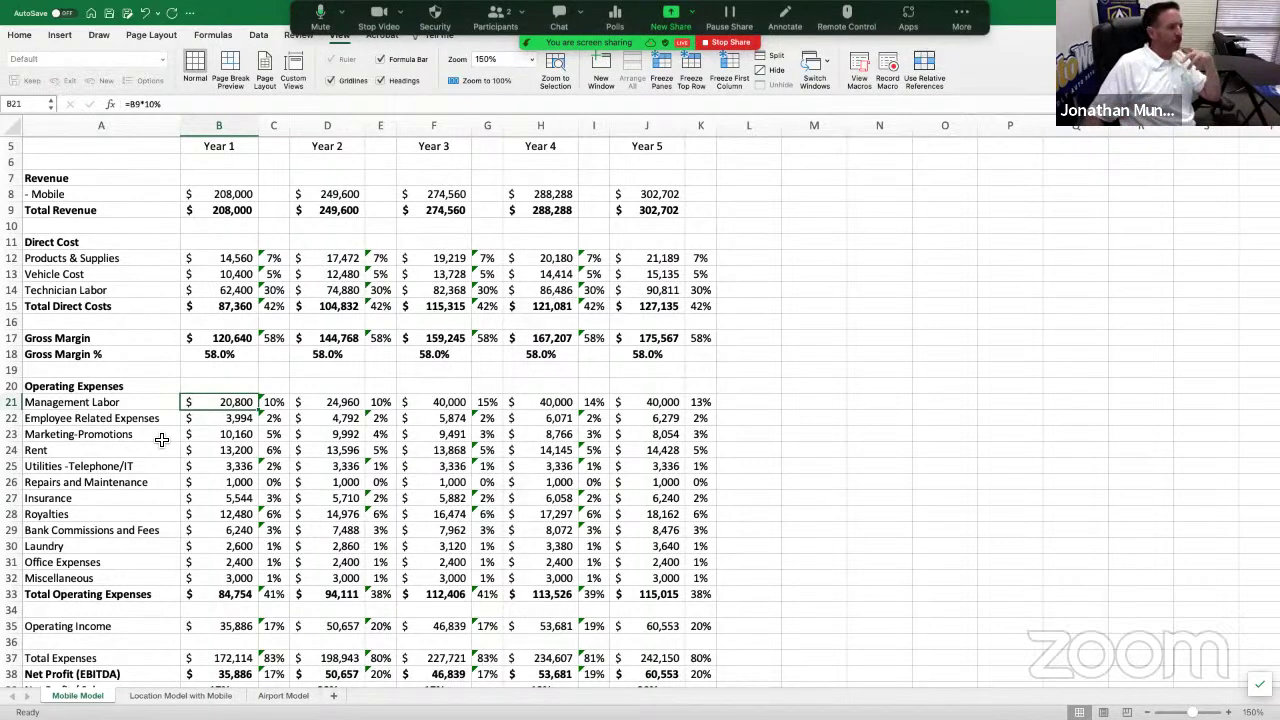
left_click(160, 450)
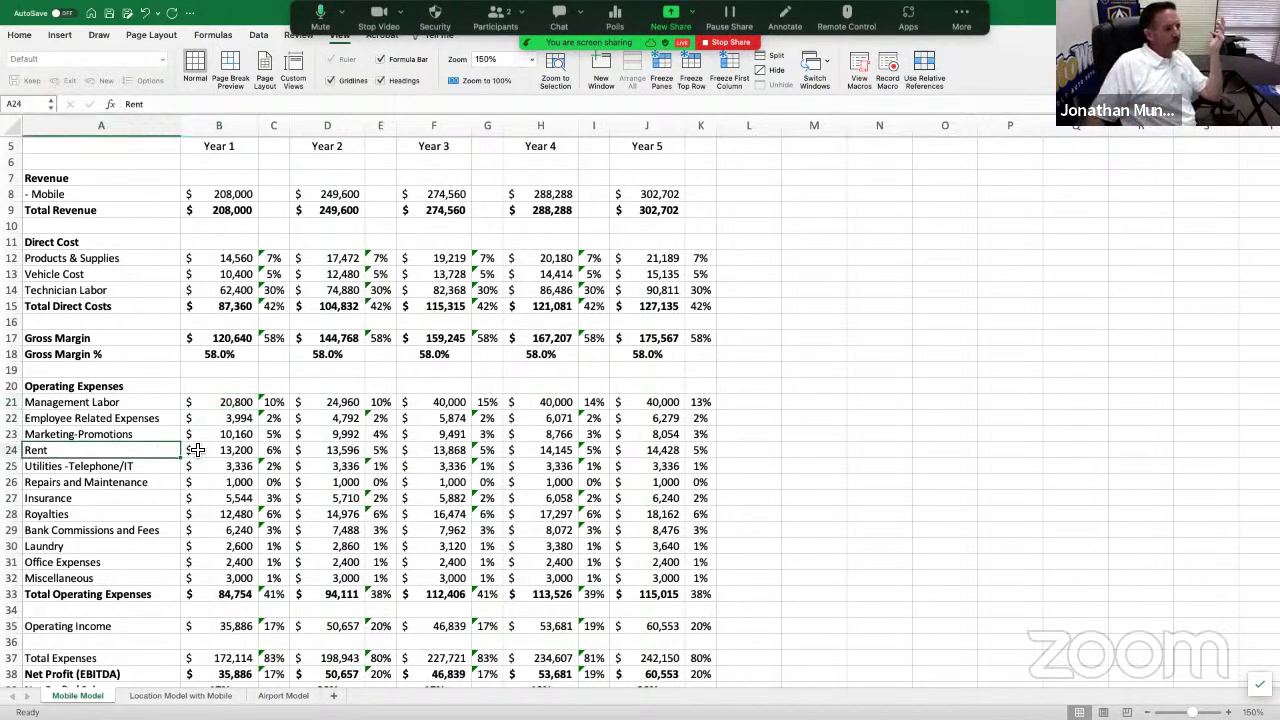
left_click(197, 450)
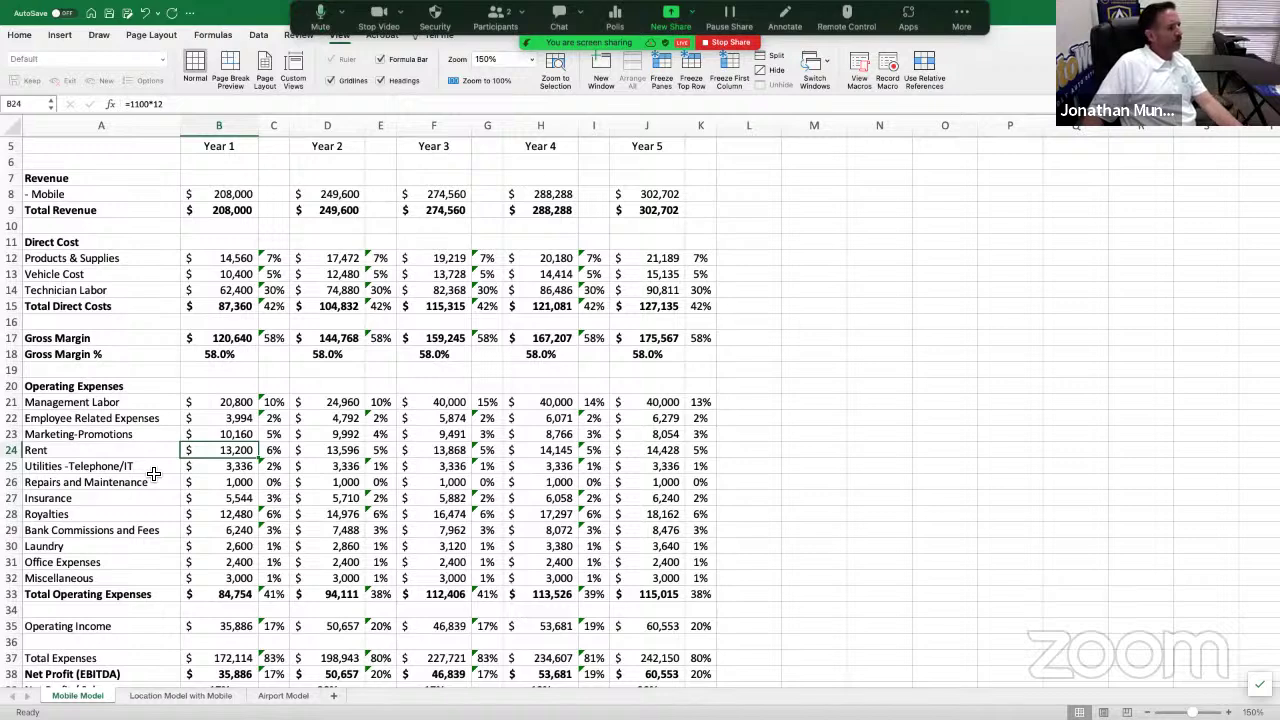
left_click(213, 502)
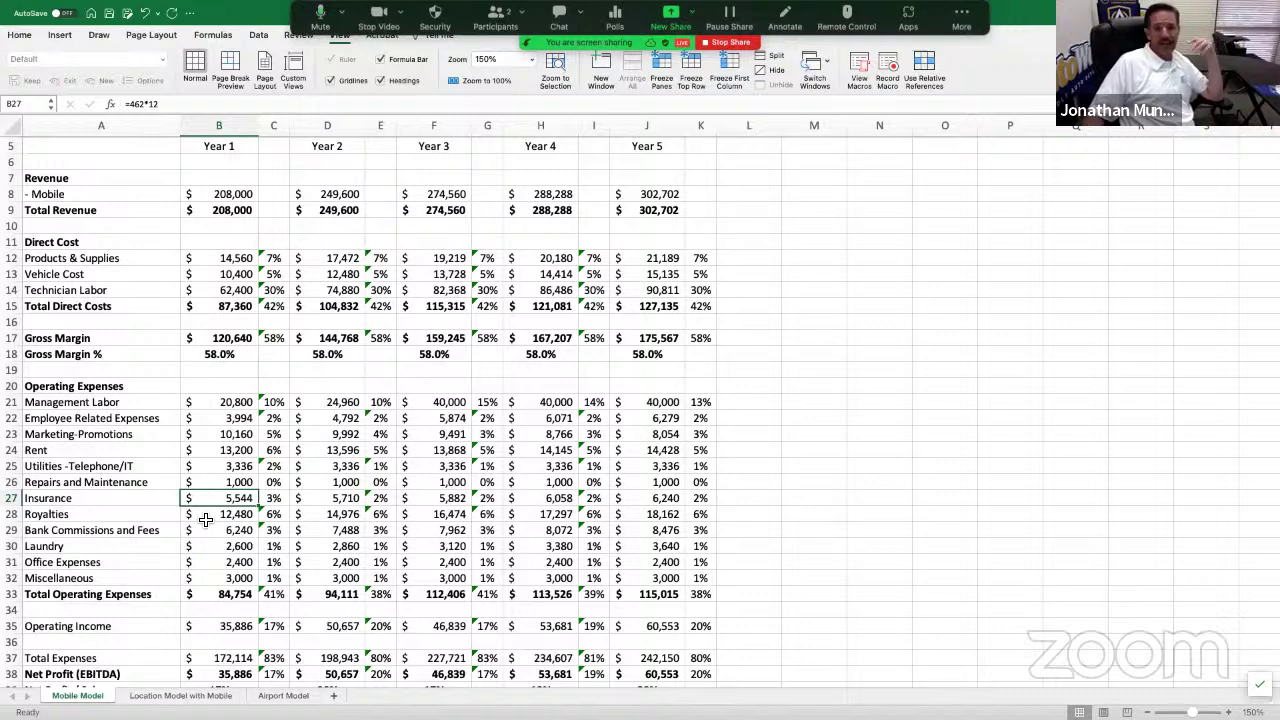
scroll(204, 516, "down", 2)
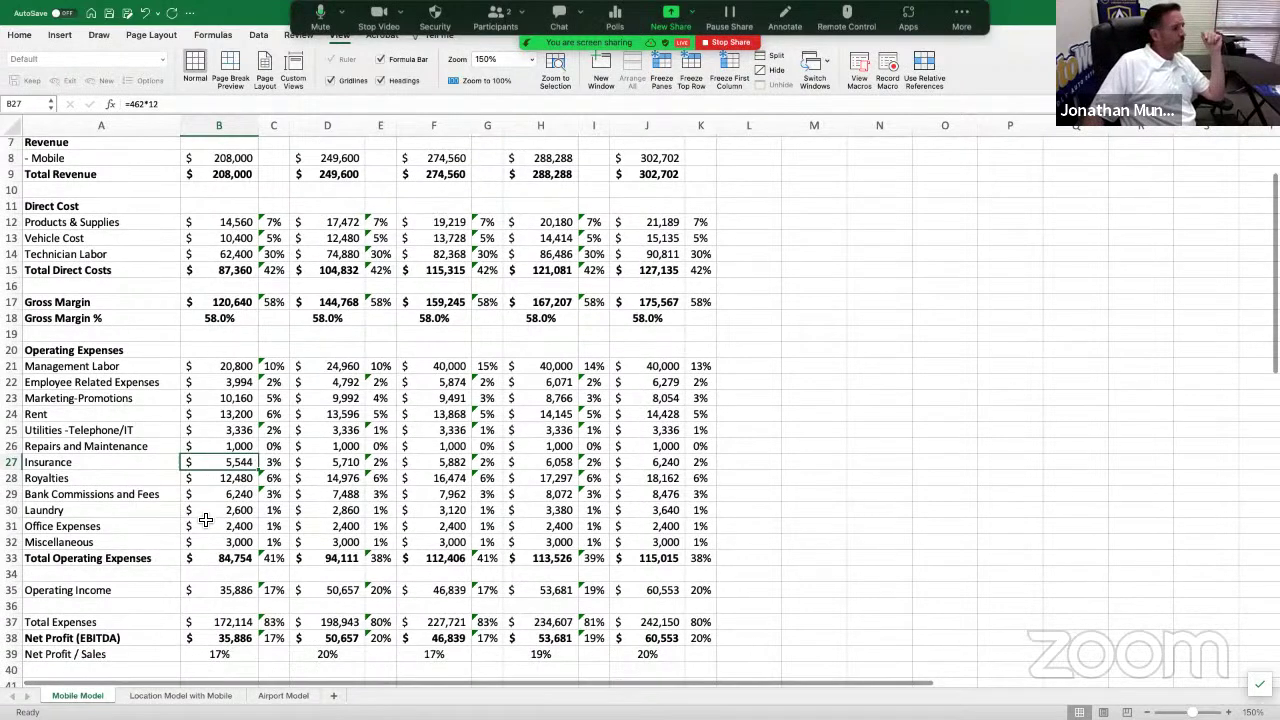
left_click(214, 479)
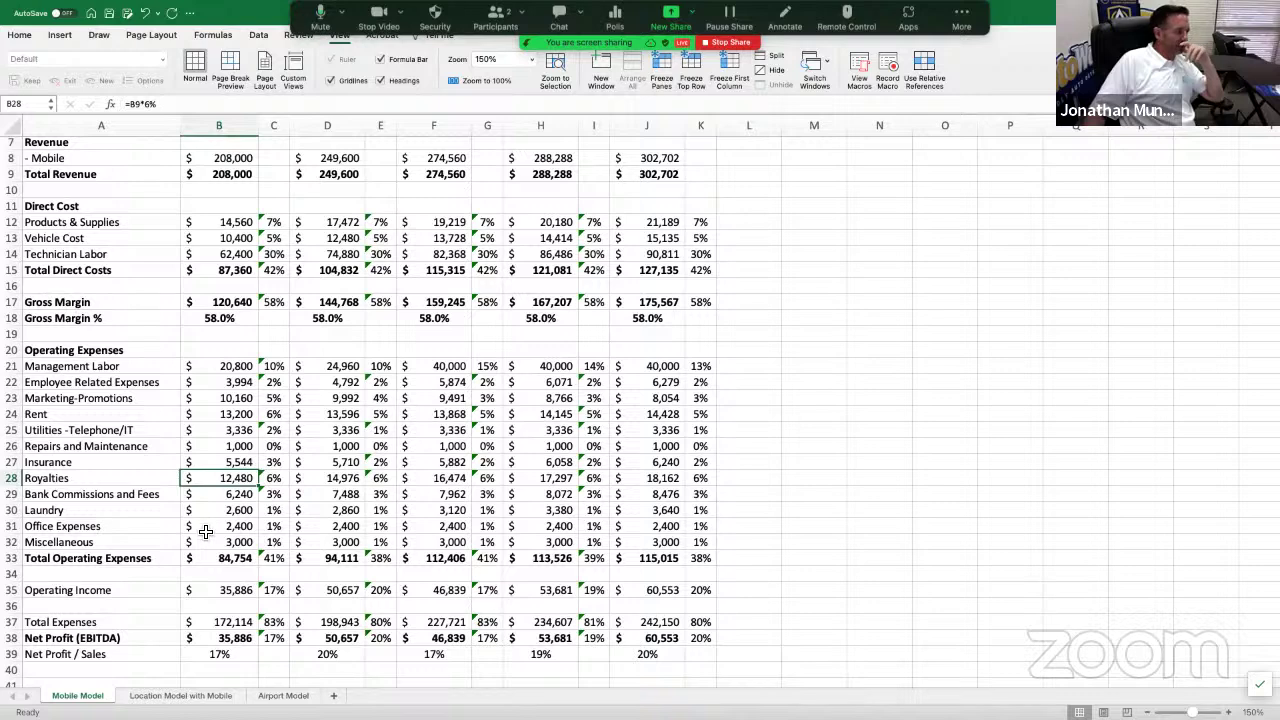
Examine the Year 1 profit rows below the operating expenses and inspect the Net Profit / Sales formula.
scroll(203, 543, "down", 2)
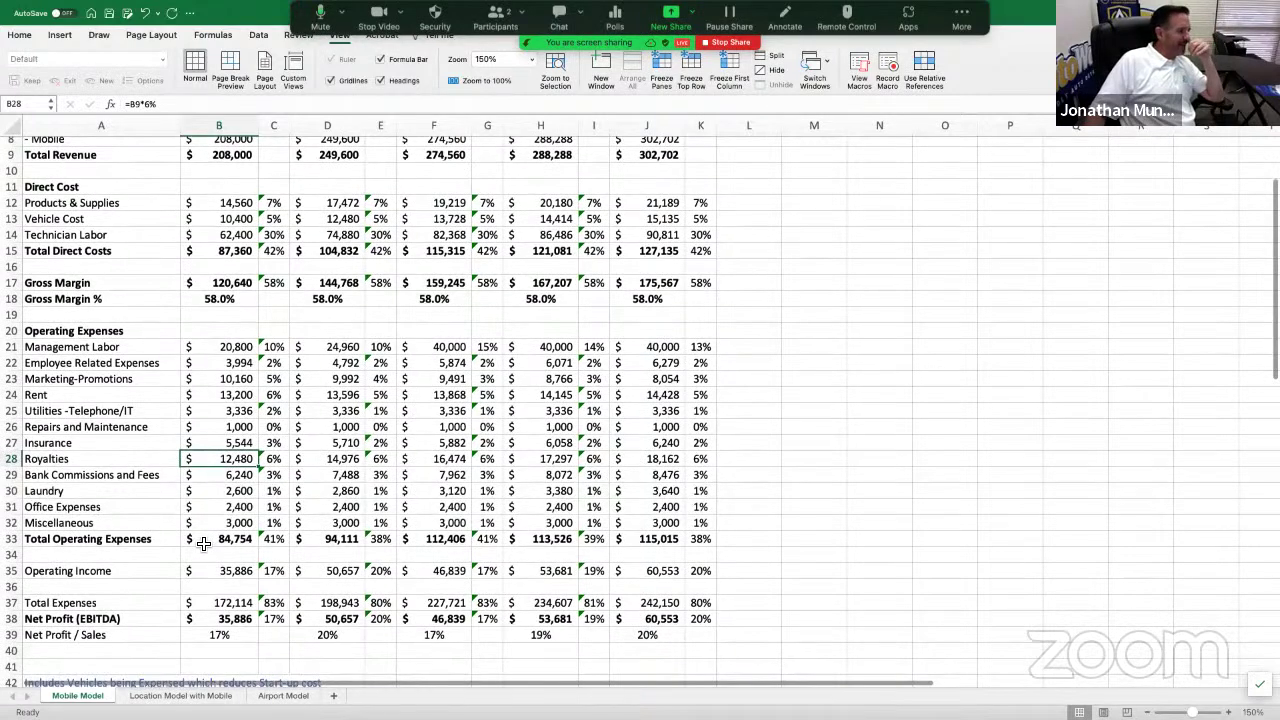
scroll(203, 543, "down", 1)
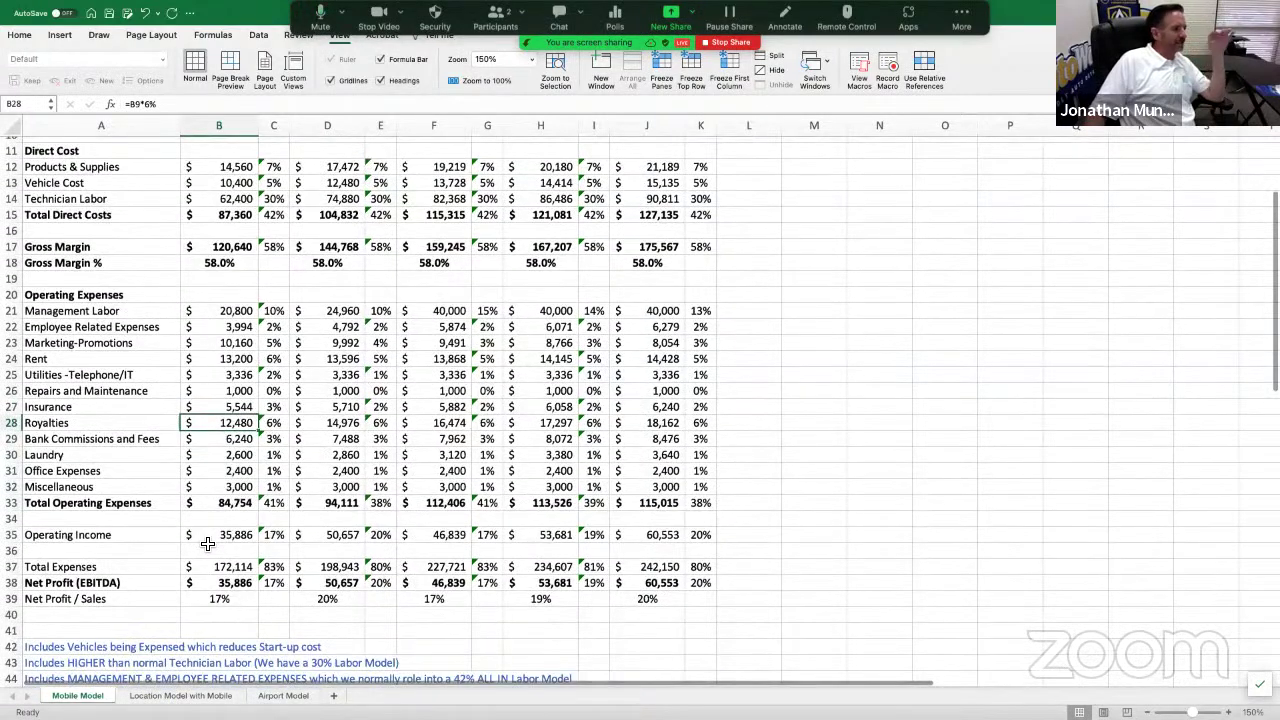
scroll(220, 550, "down", 2)
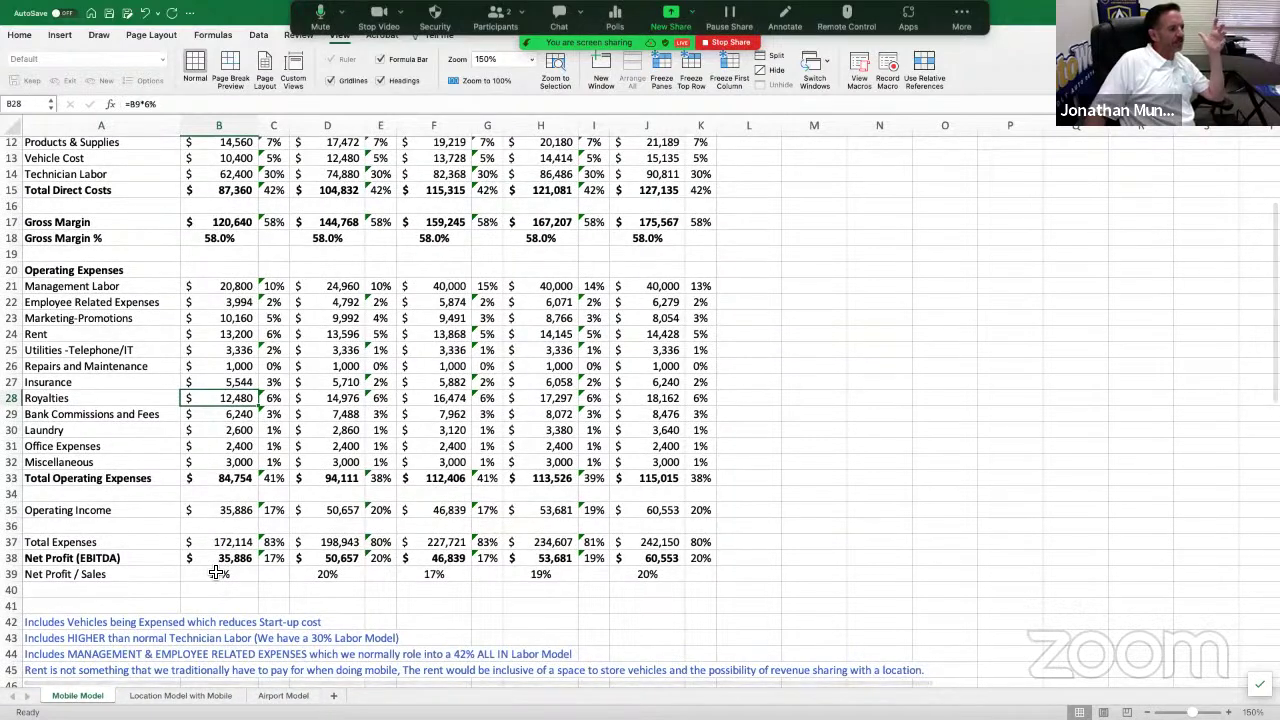
left_click(218, 574)
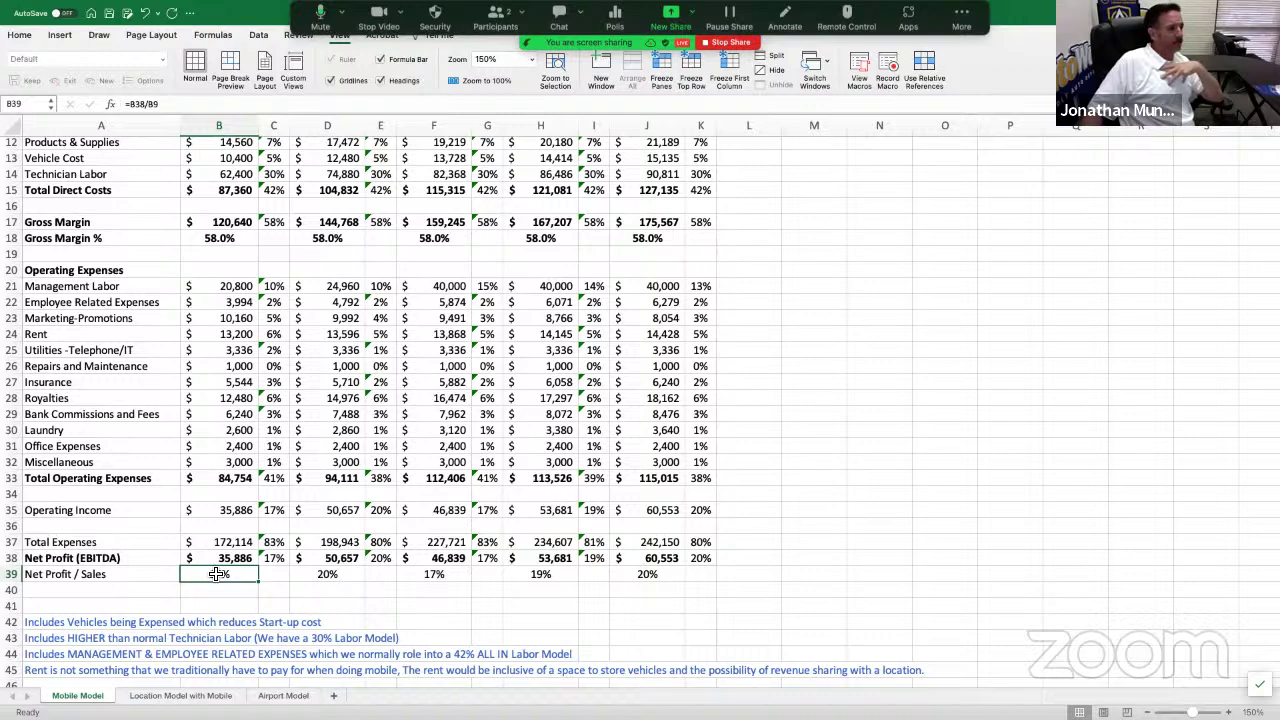
Clear the Year 1 Management Labor and Royalties amounts in the Mobile Model's operating expenses.
left_click(229, 289)
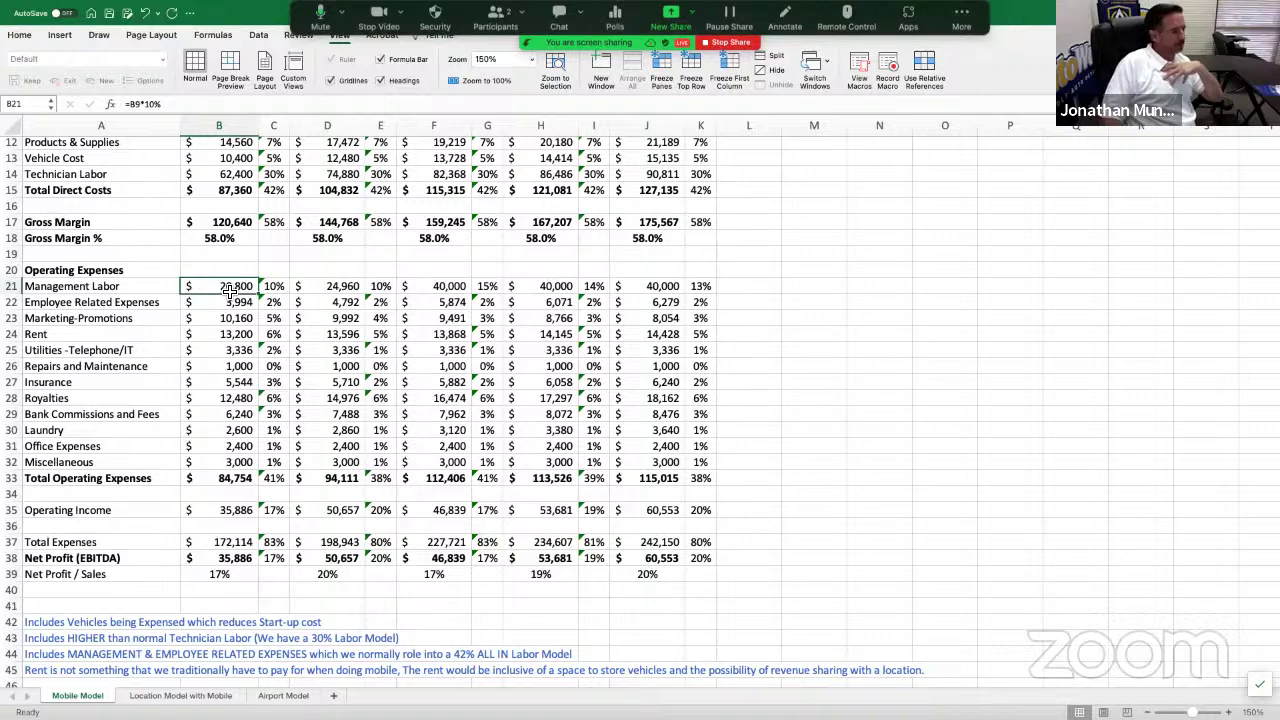
key("Delete")
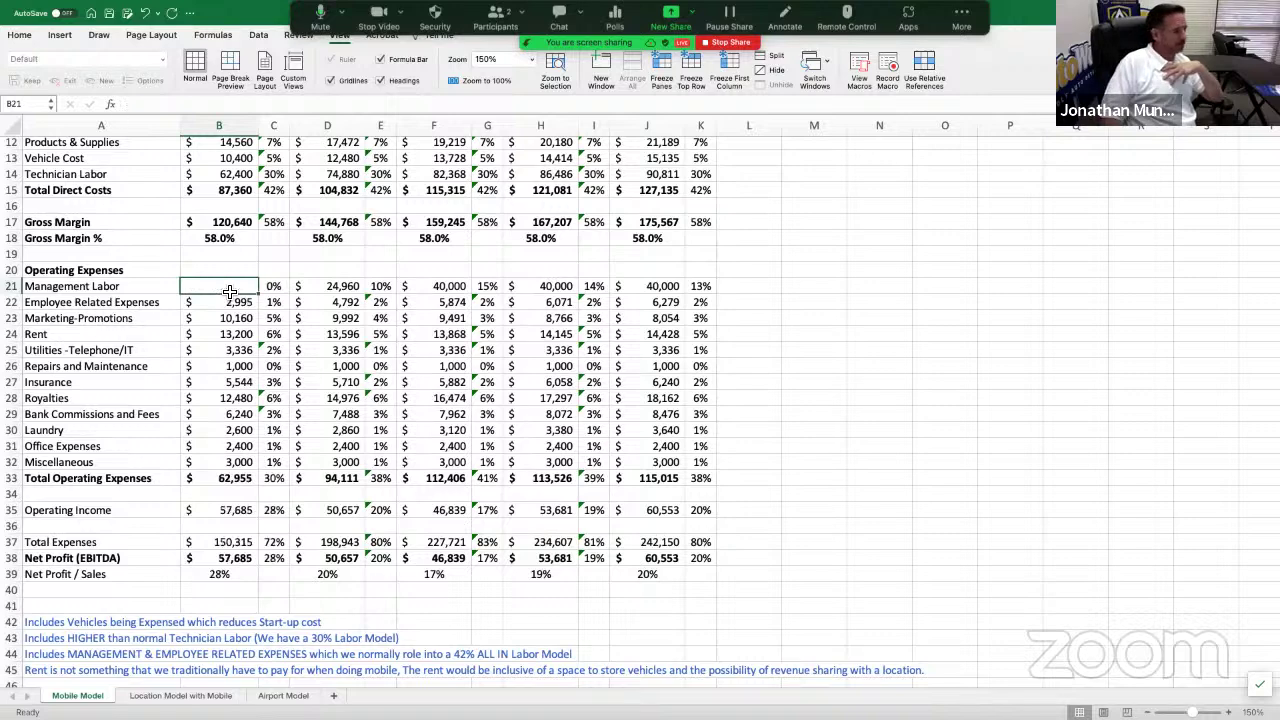
left_click(228, 398)
key("Delete")
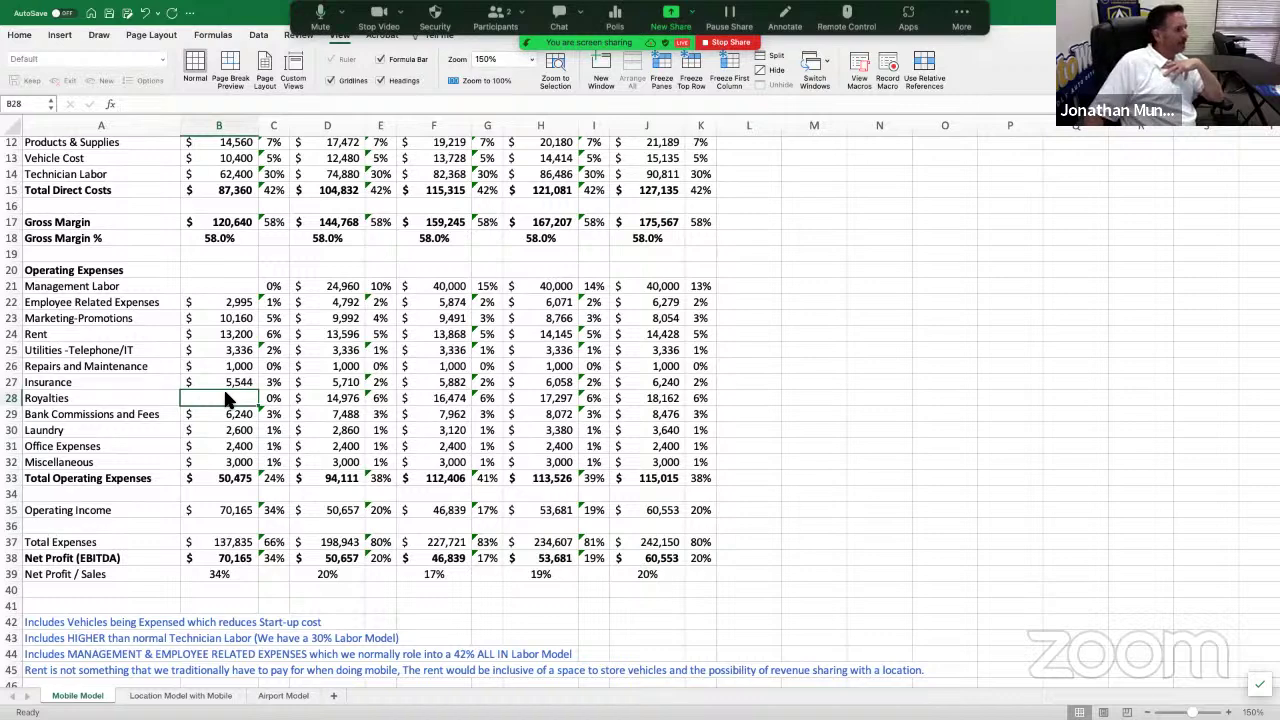
Set the Year 1 Mobile revenue to 450000 and select the Year 1 Net Profit (EBITDA) cell to check the recalculation.
scroll(225, 398, "up", 2)
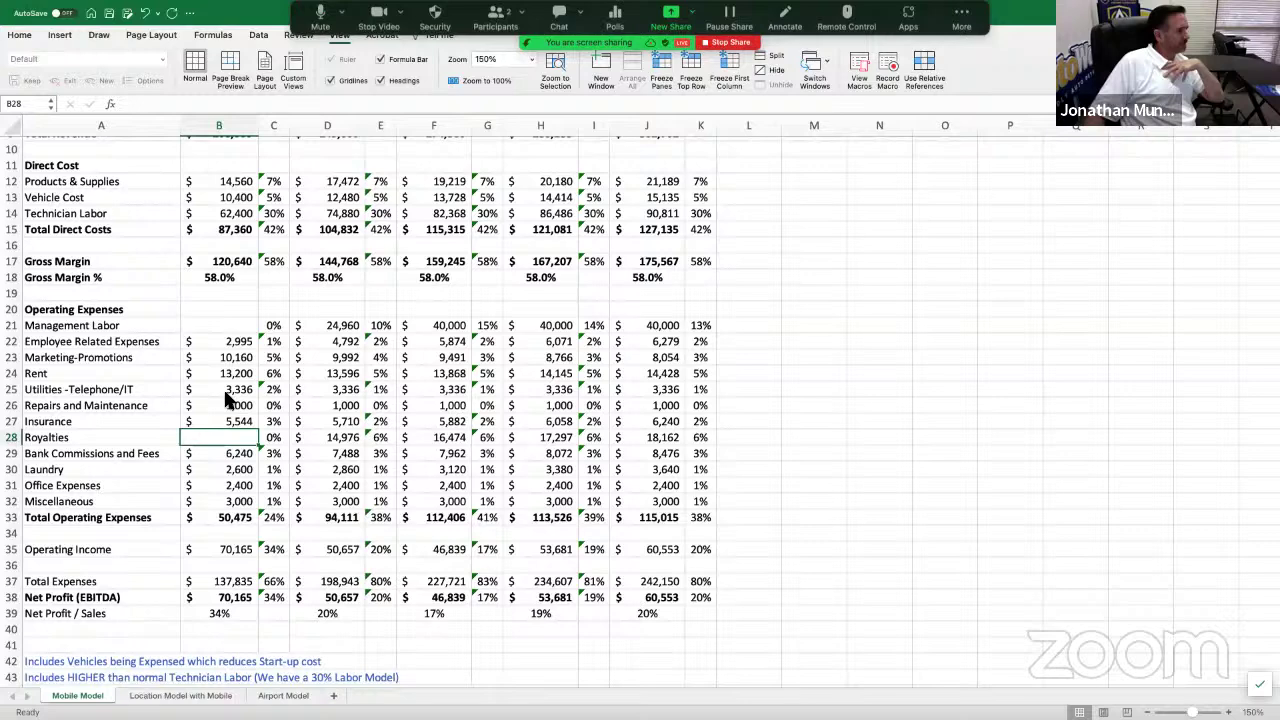
scroll(225, 398, "up", 3)
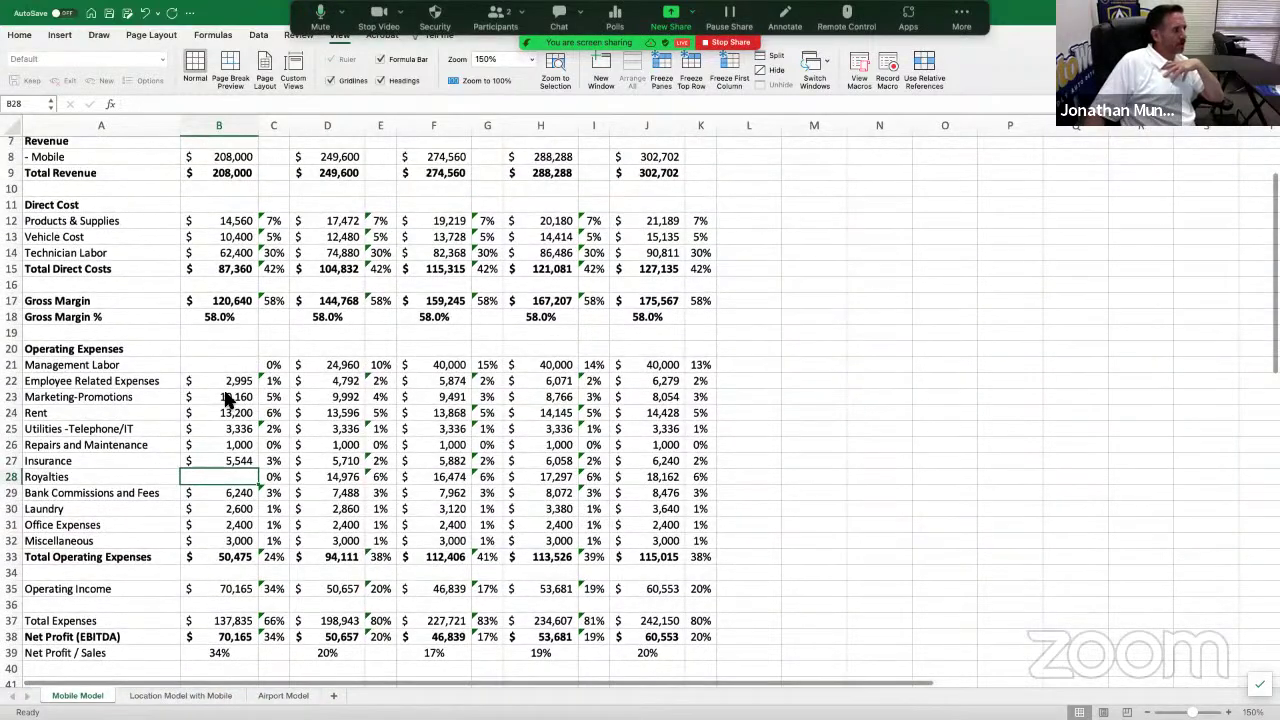
scroll(225, 398, "up", 3)
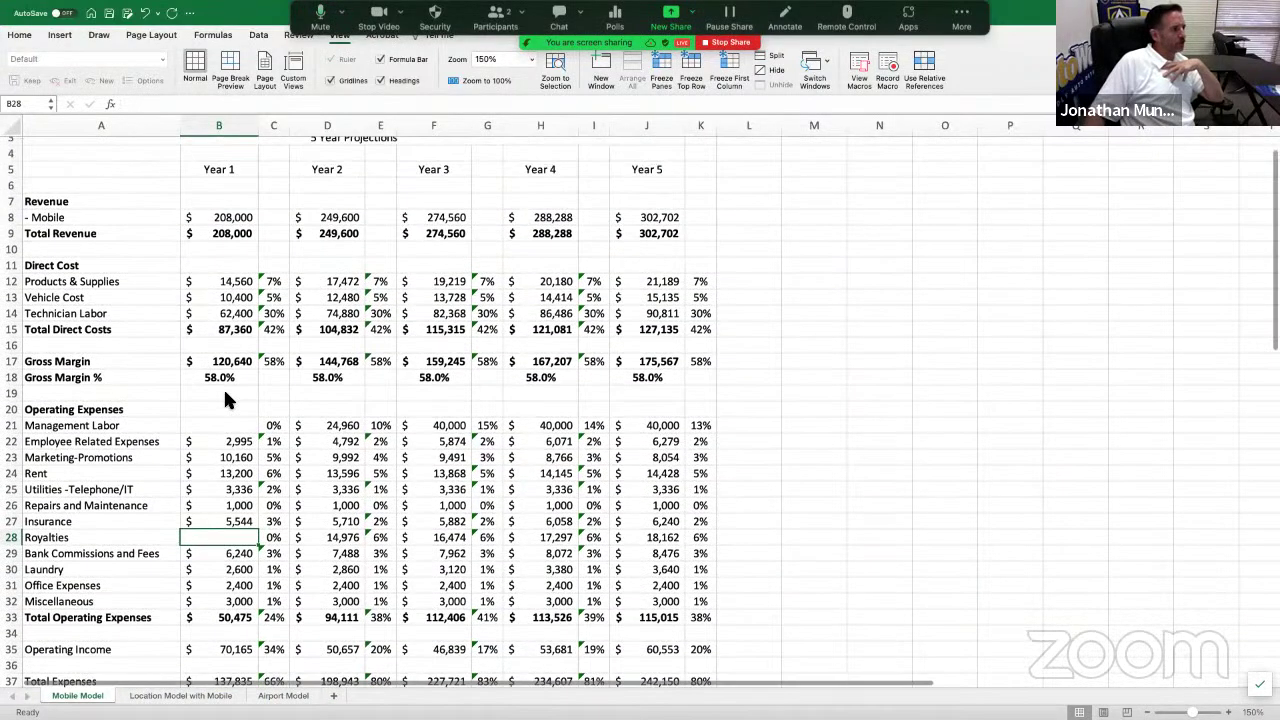
left_click(222, 219)
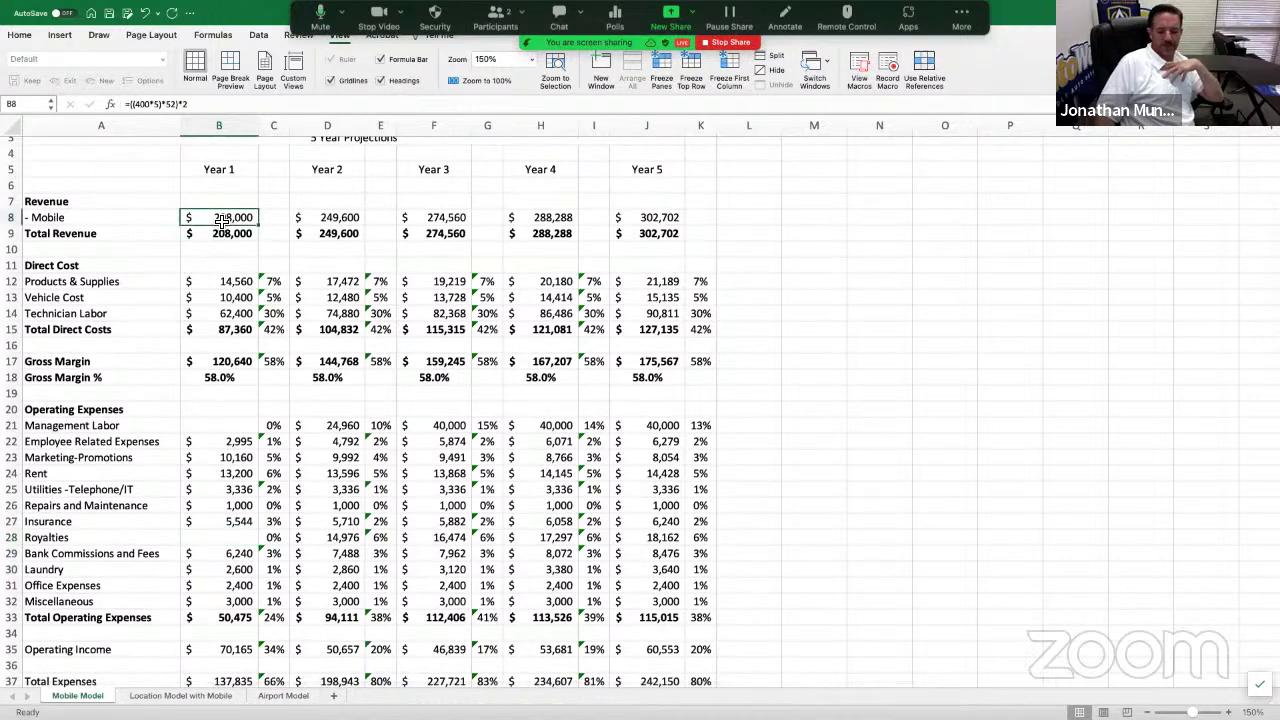
key("BackSpace")
type("450")
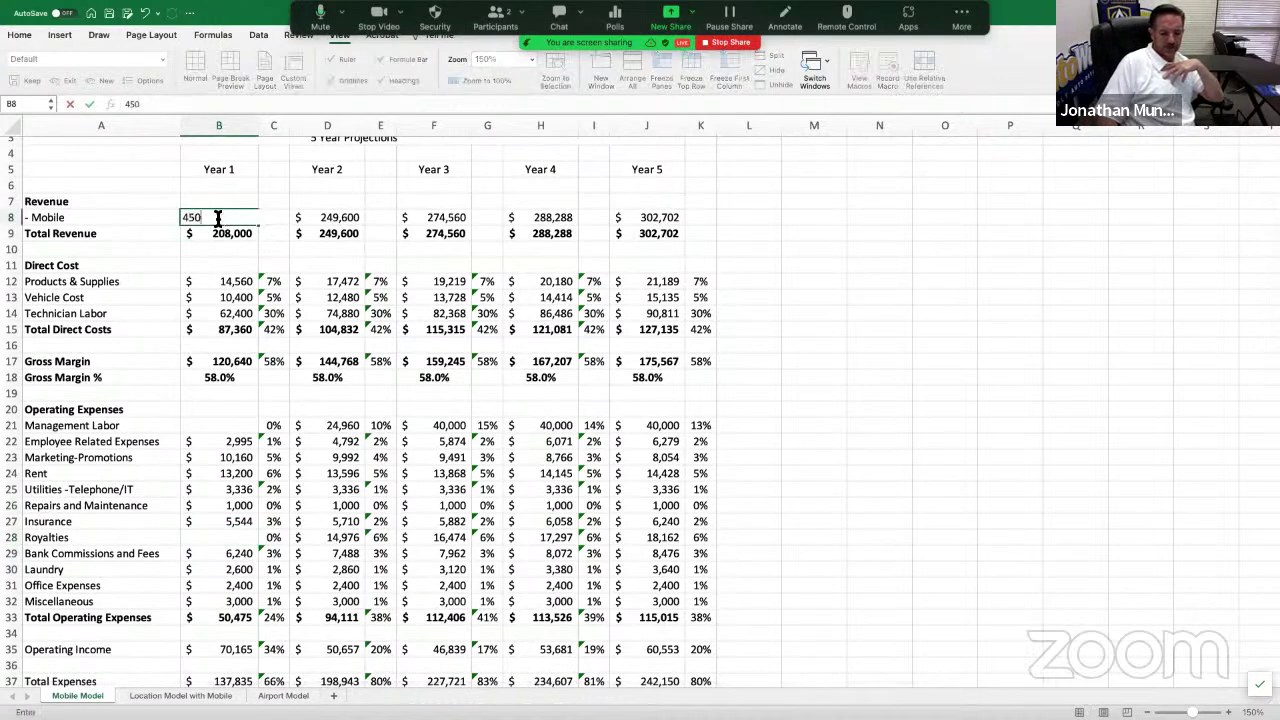
type(",0000")
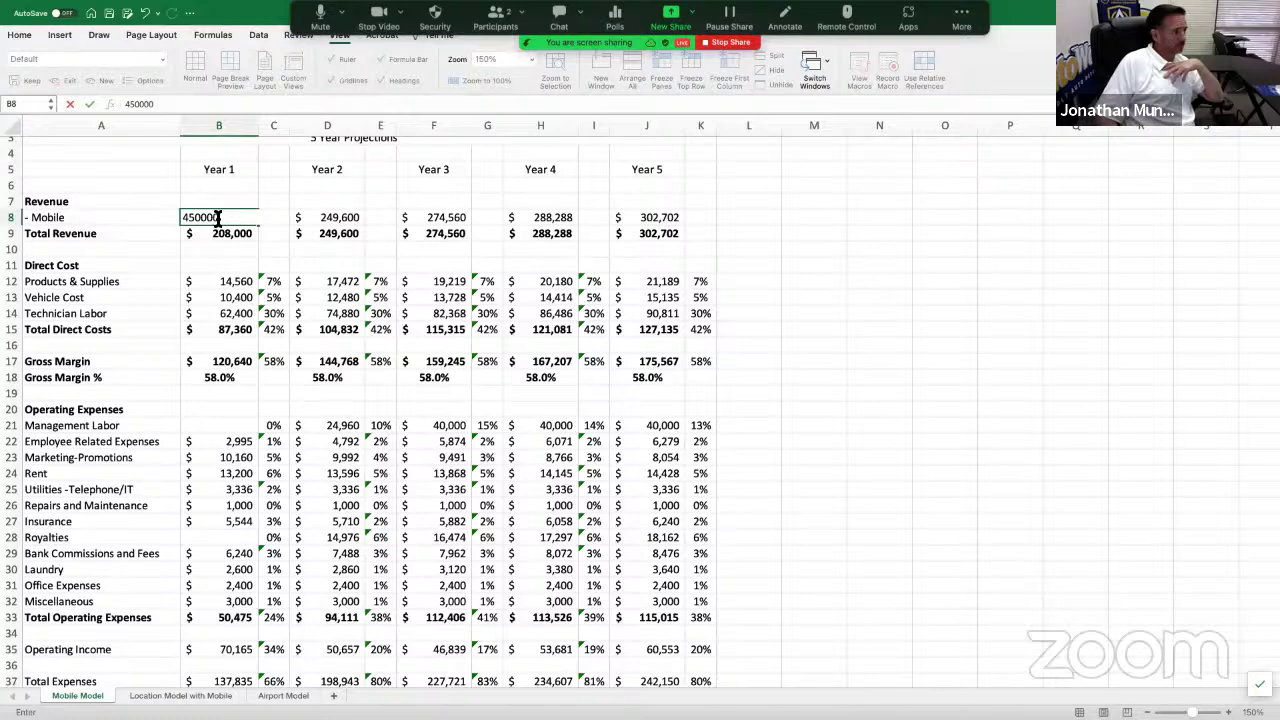
key("Return")
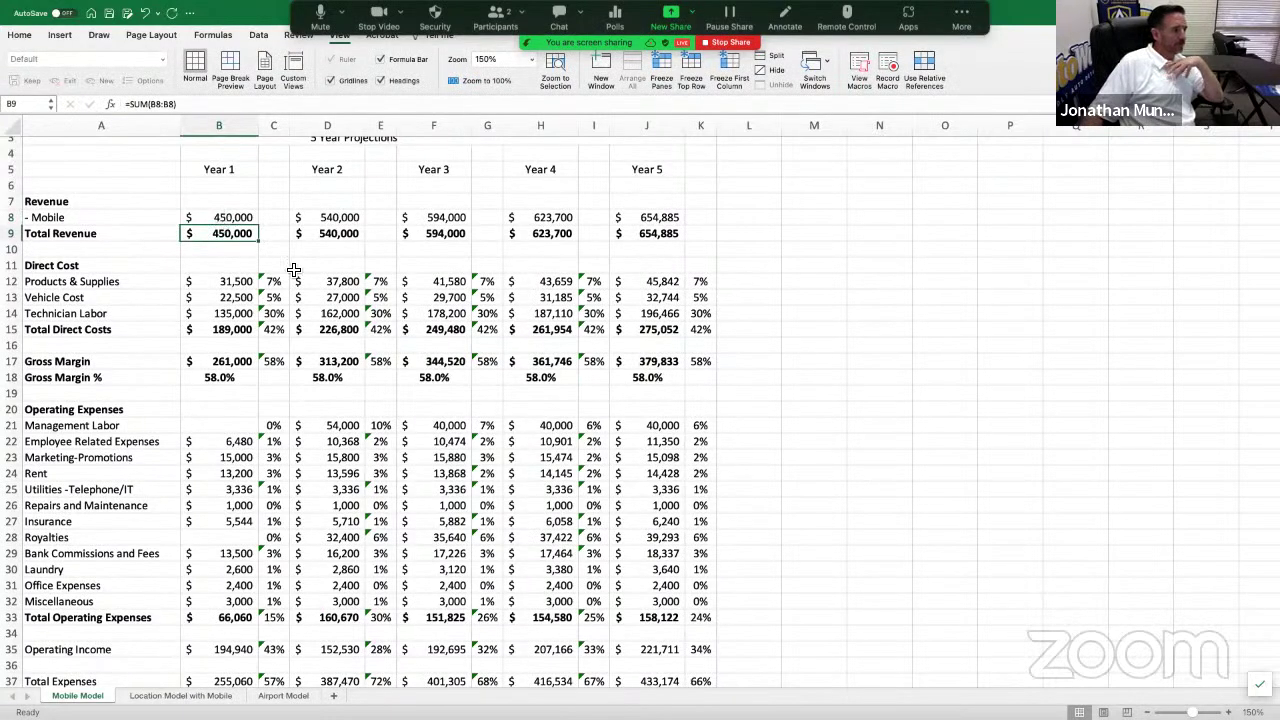
scroll(296, 272, "down", 3)
left_click(190, 557)
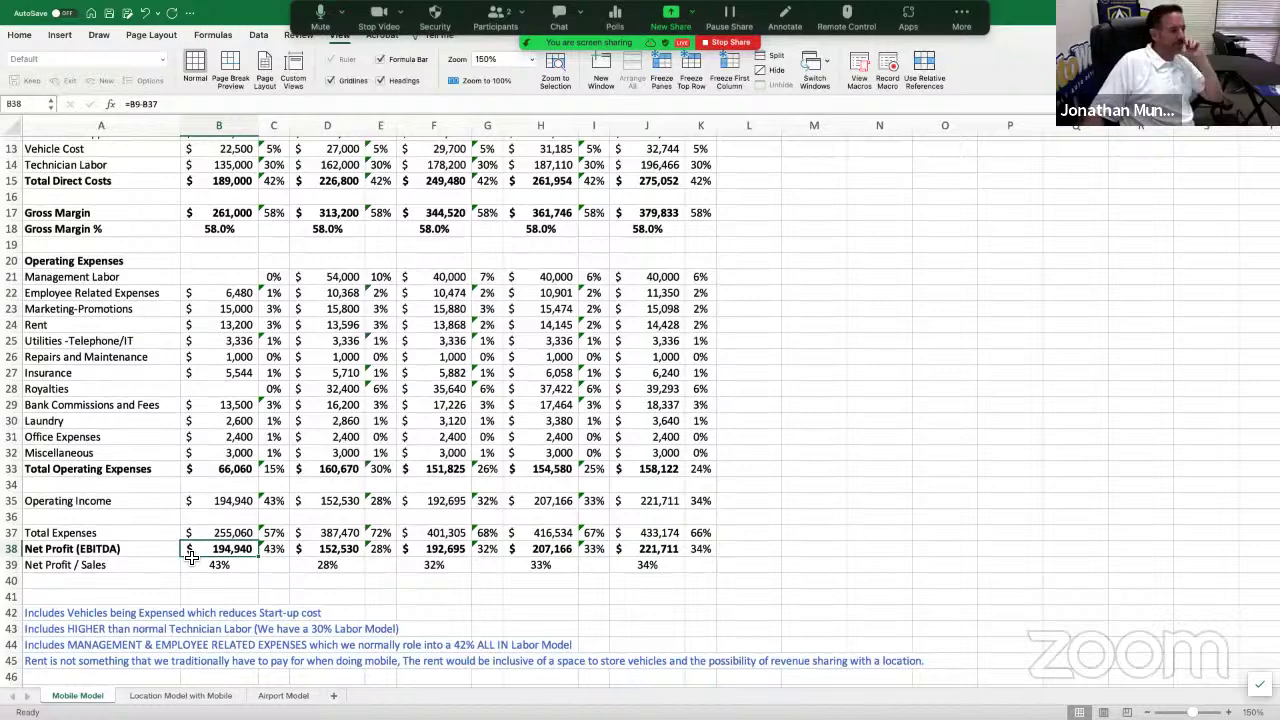
Undo the trial changes to Year 1 revenue, Royalties and Management Labor, and clear the Year 1 Rent amount in the Mobile Model.
scroll(190, 557, "up", 1)
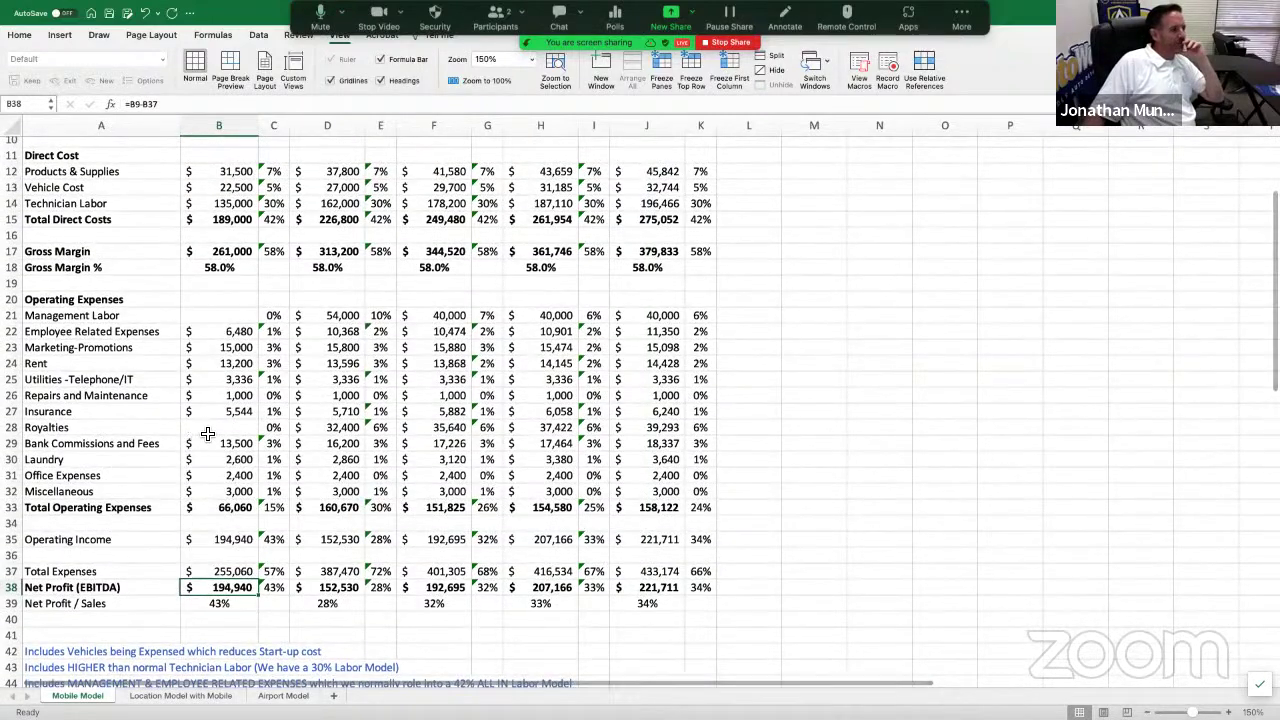
left_click(146, 13)
left_click(146, 13)
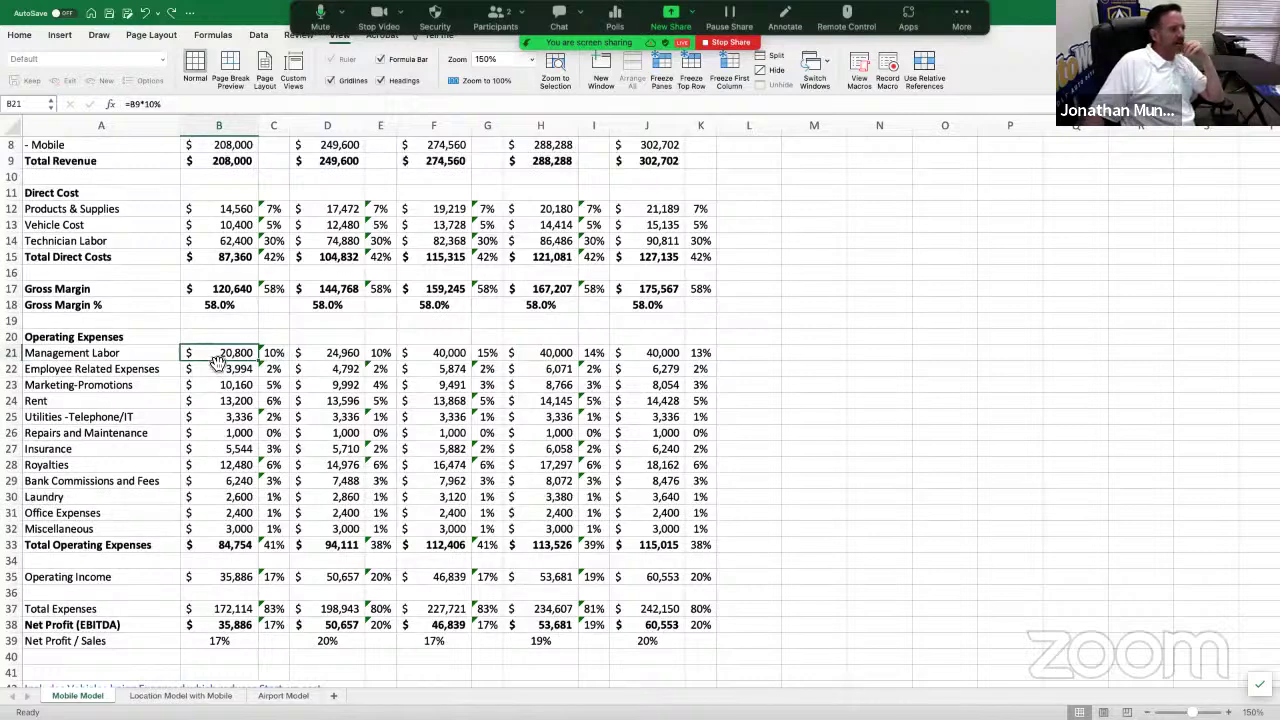
left_click(216, 404)
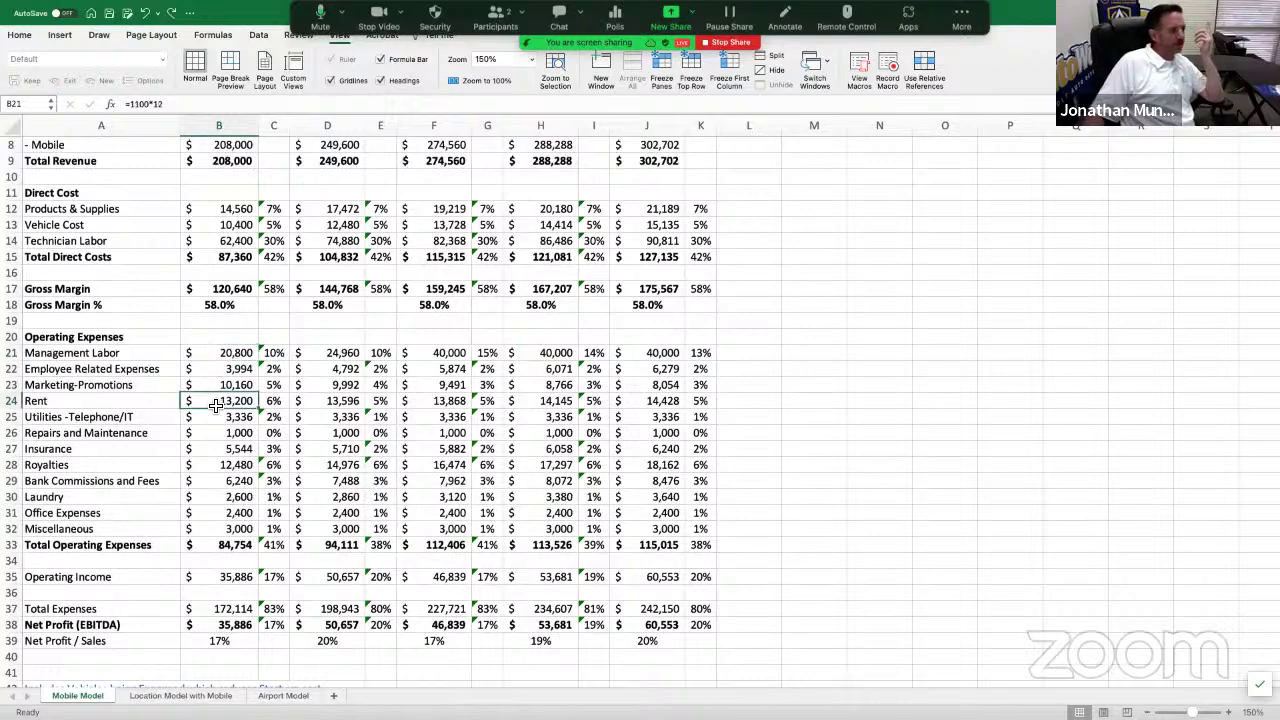
key("Delete")
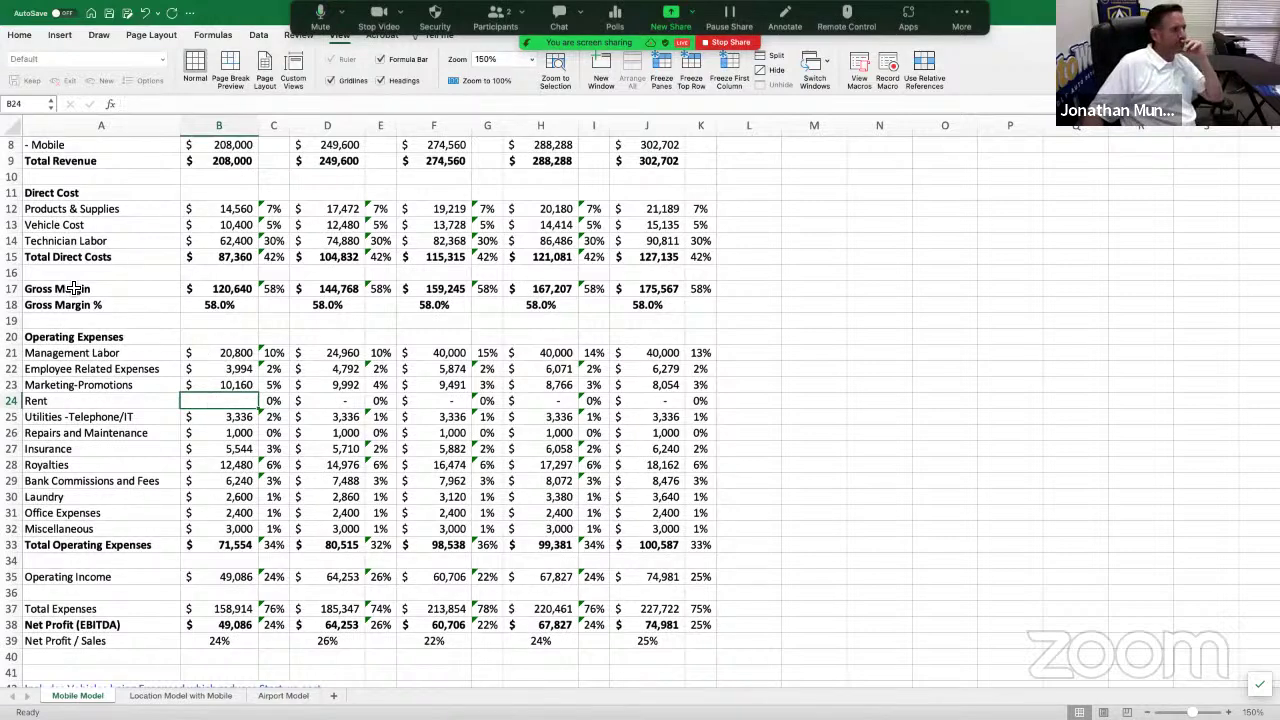
Review the revenue, direct costs, operating expenses and net profit rows on the Location Model with Mobile sheet.
left_click(167, 695)
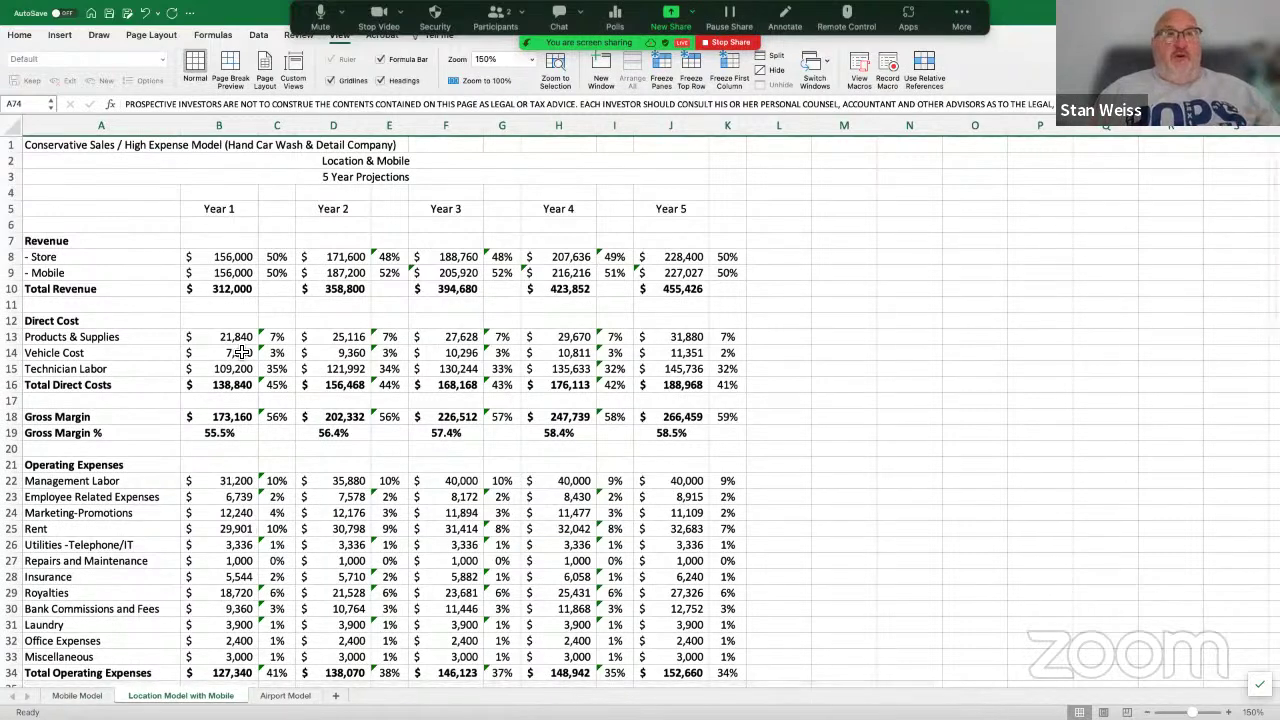
scroll(242, 352, "down", 1)
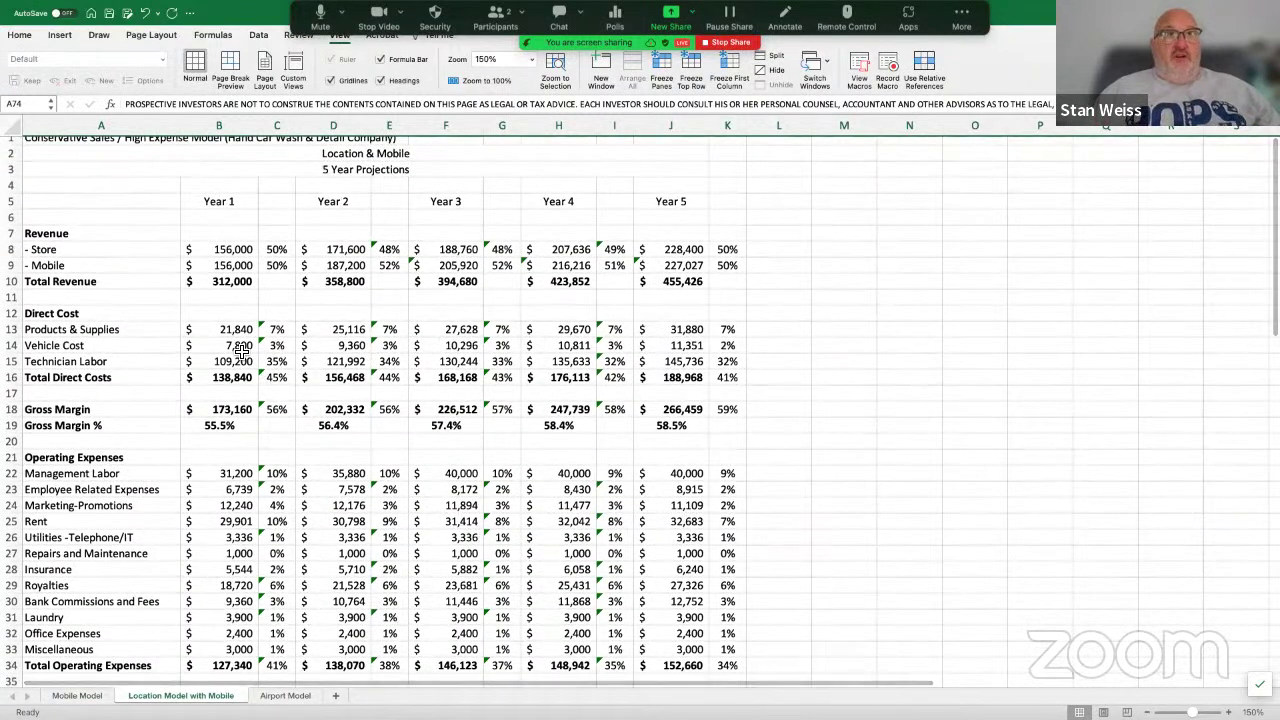
scroll(242, 352, "down", 2)
scroll(242, 352, "down", 5)
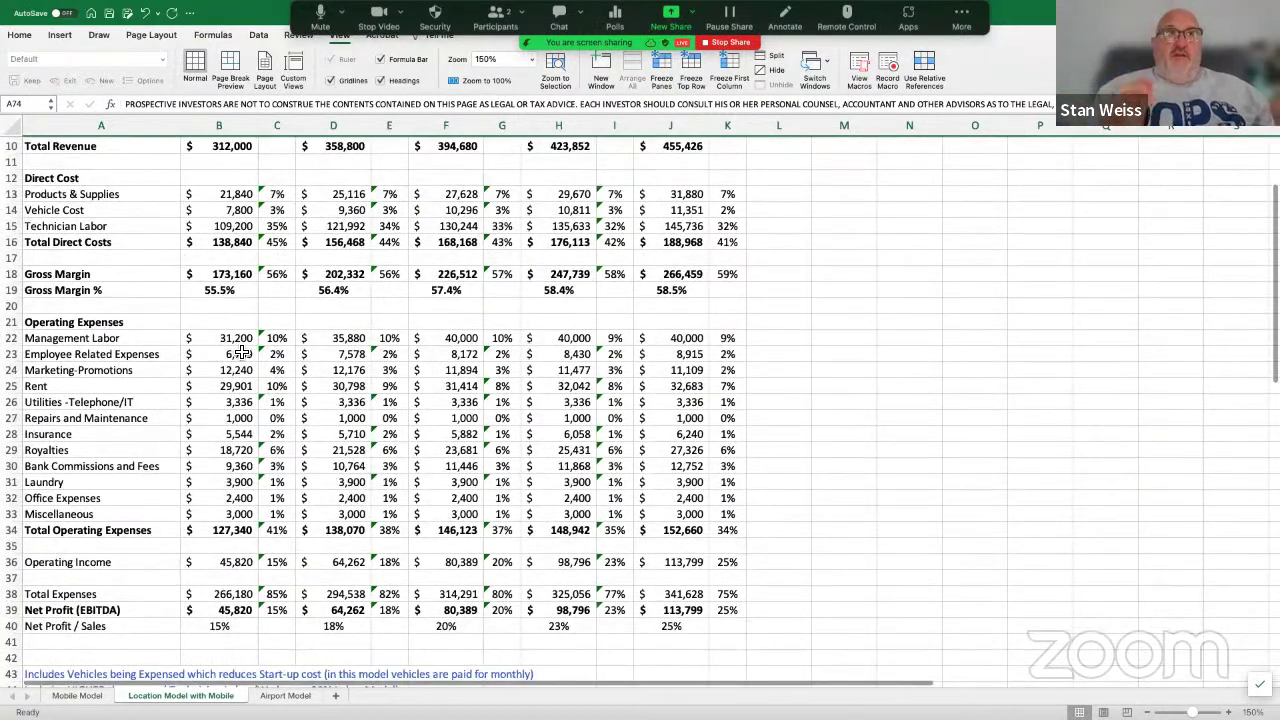
scroll(242, 352, "up", 4)
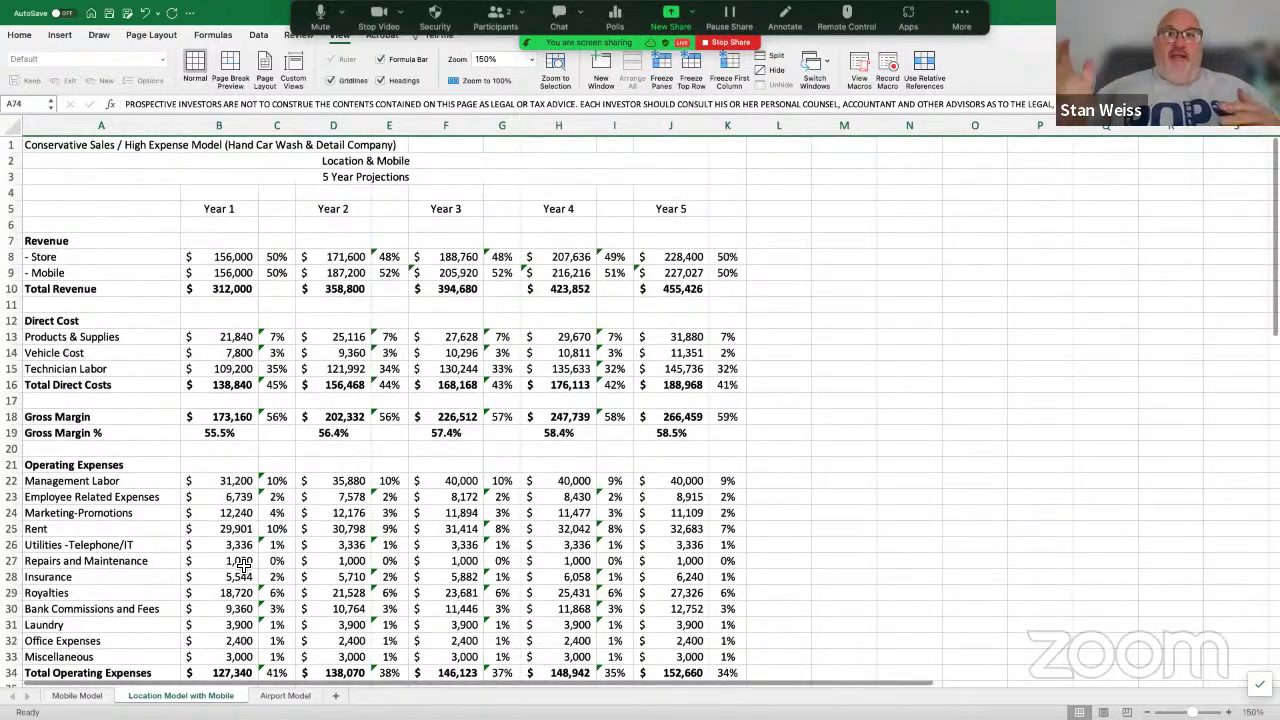
Examine the Mobile Model's notes and estimated average start-up costs for purchased and financed vehicles.
left_click(86, 695)
scroll(300, 551, "down", 5)
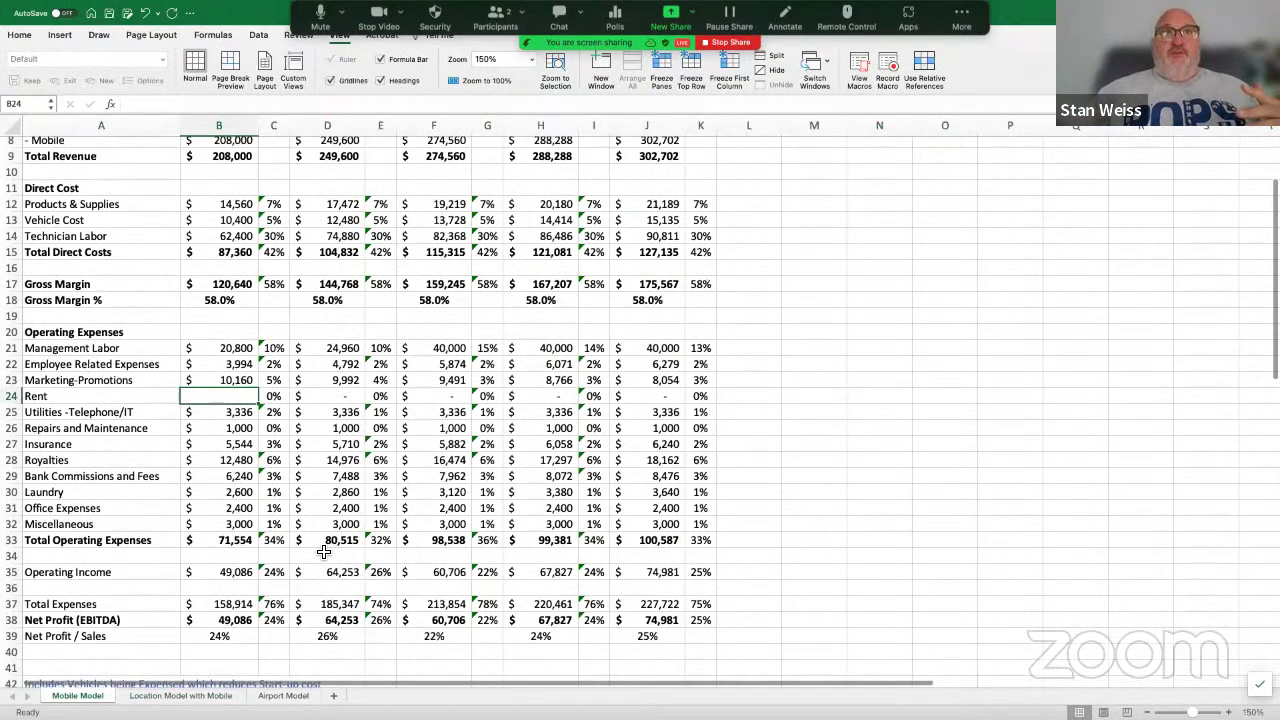
scroll(324, 551, "down", 6)
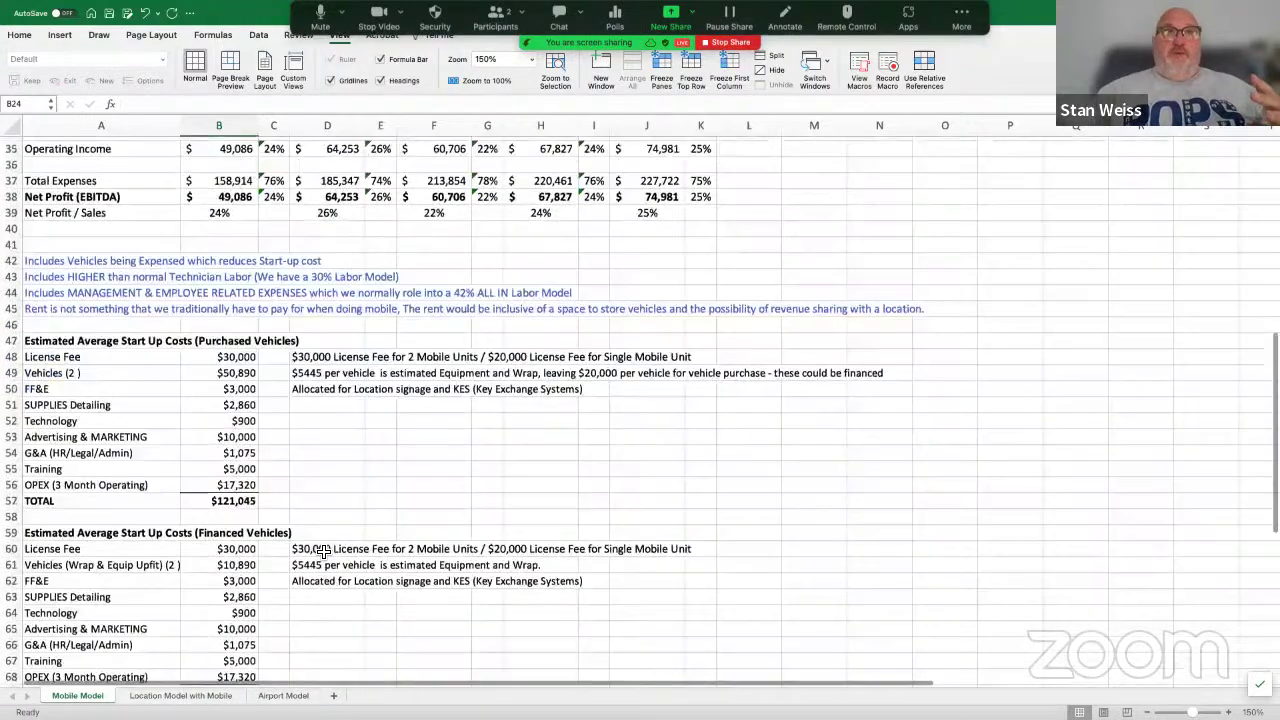
scroll(324, 551, "down", 1)
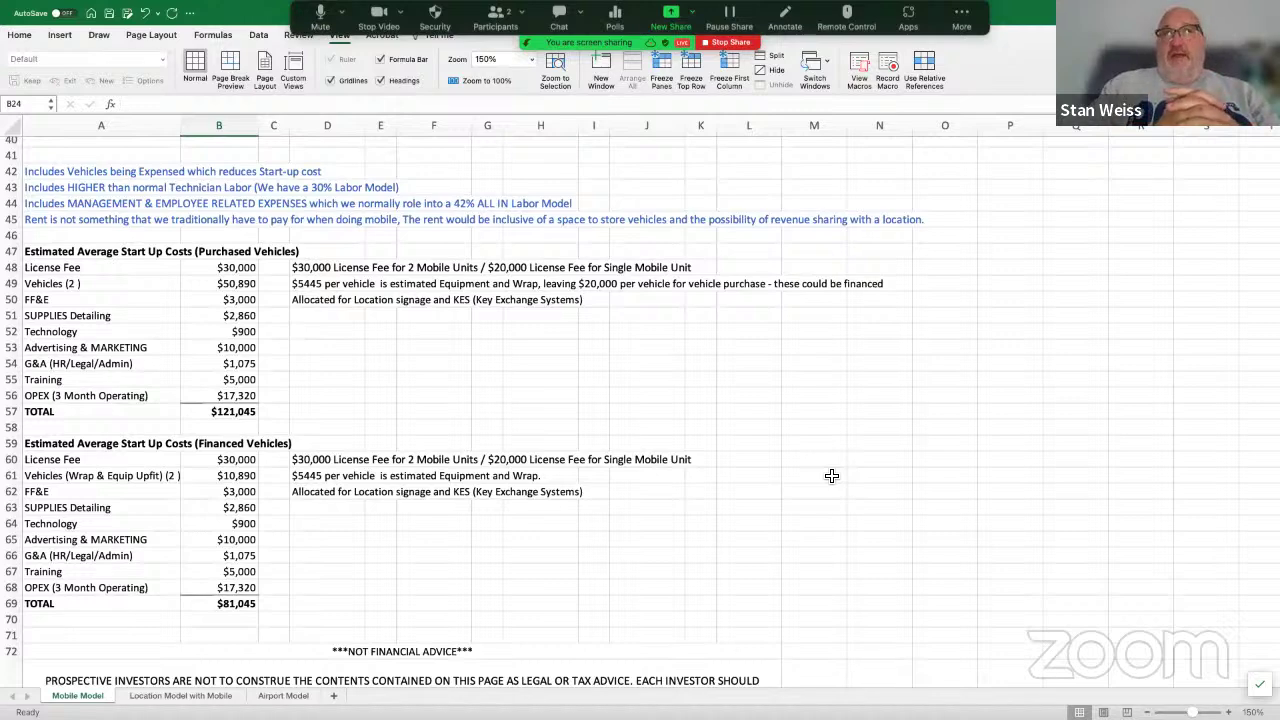
scroll(831, 475, "down", 1)
scroll(831, 475, "down", 1)
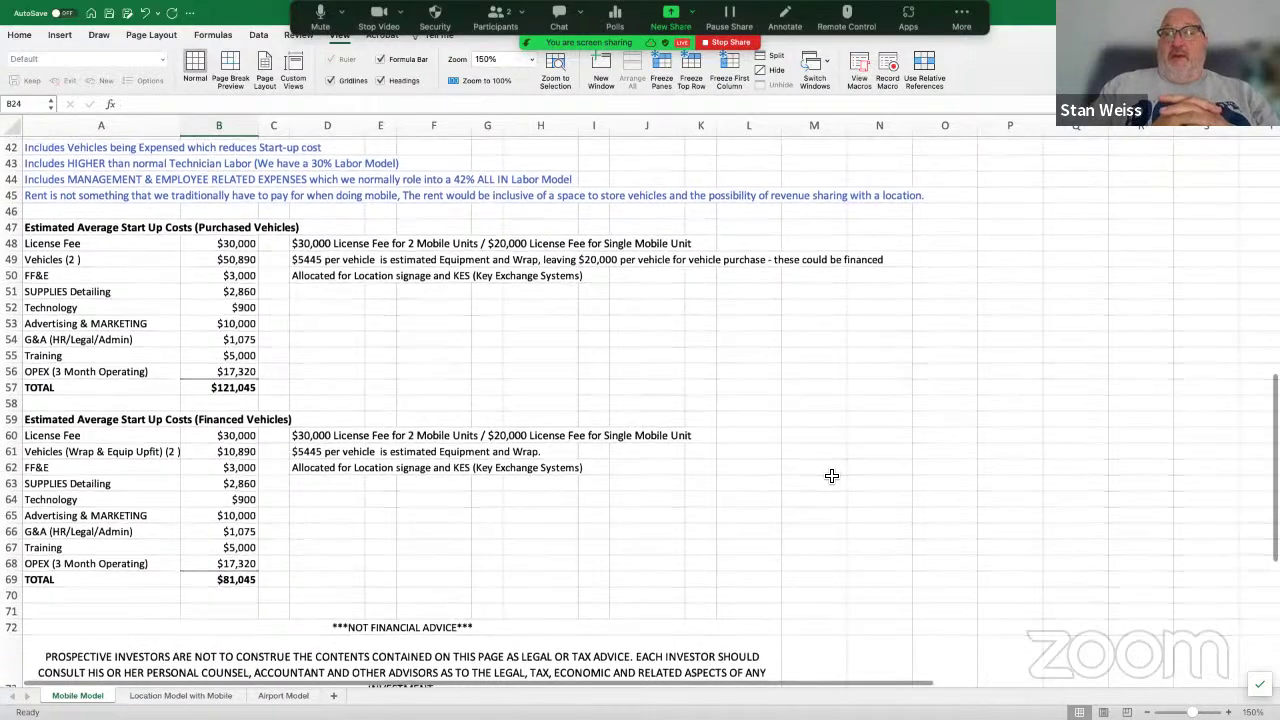
scroll(831, 475, "down", 1)
scroll(831, 475, "up", 1)
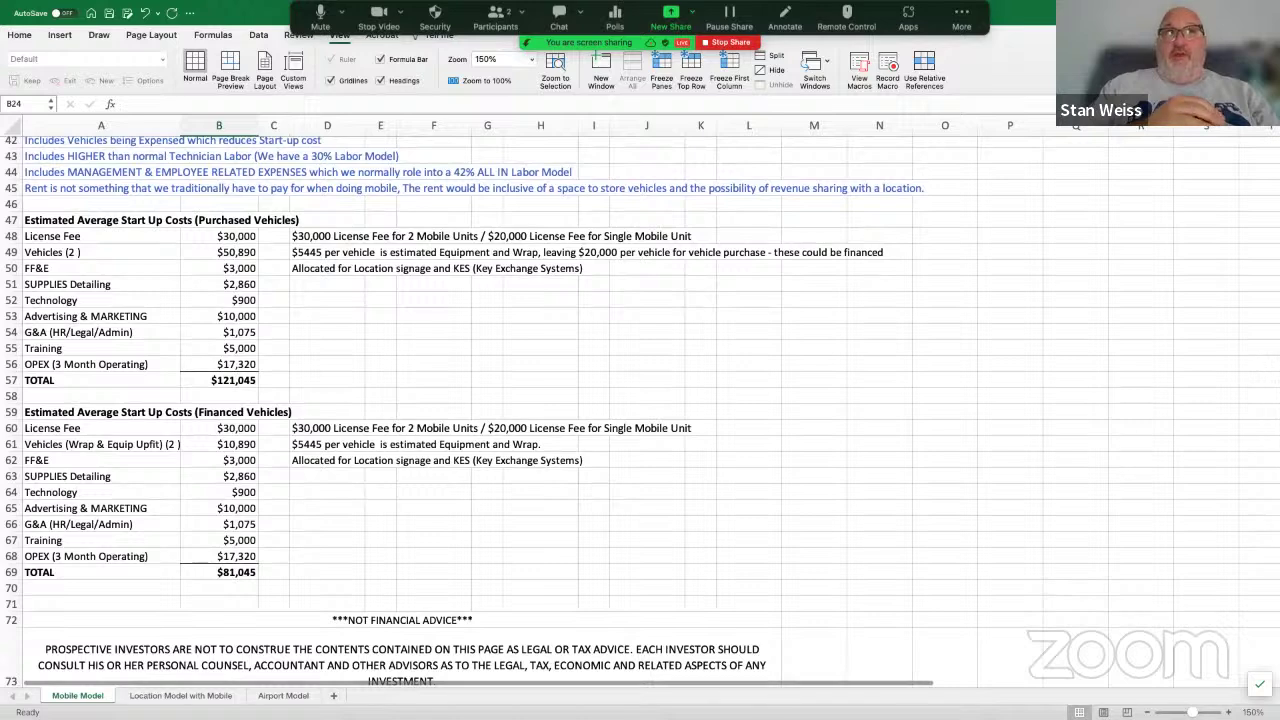
mouse_move(1052, 695)
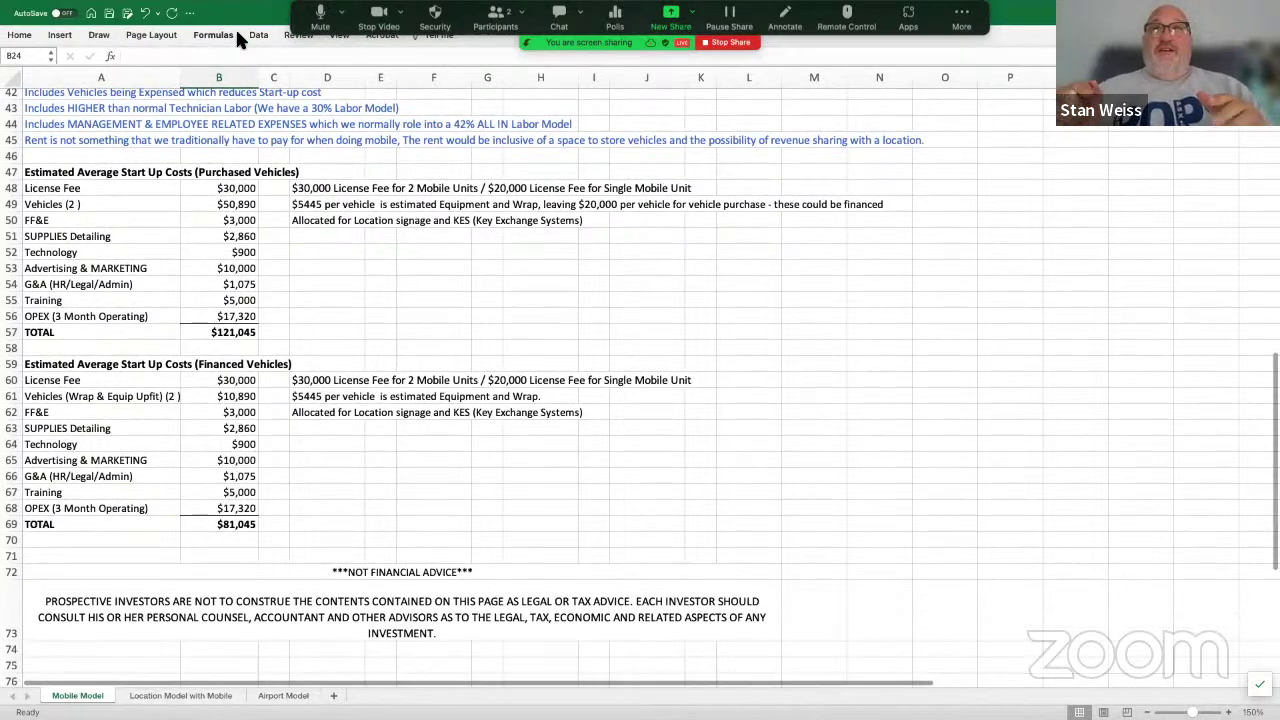
scroll(956, 410, "up", 1)
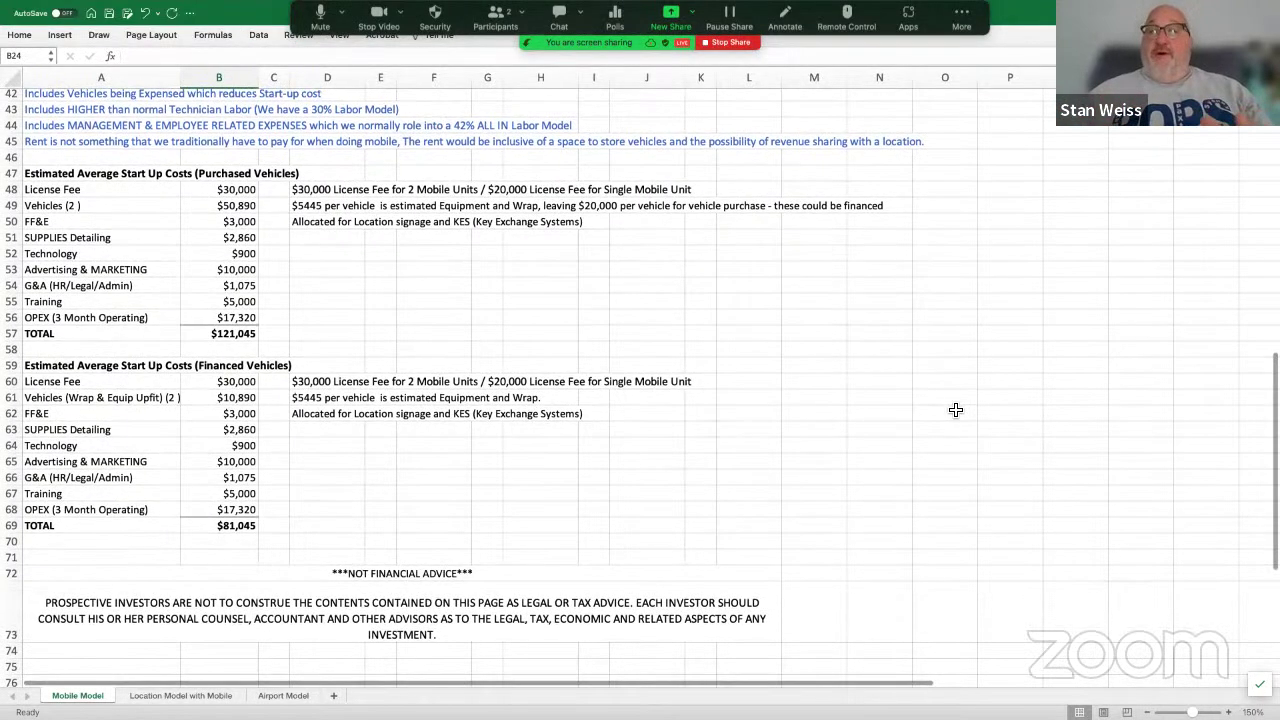
scroll(956, 410, "up", 1)
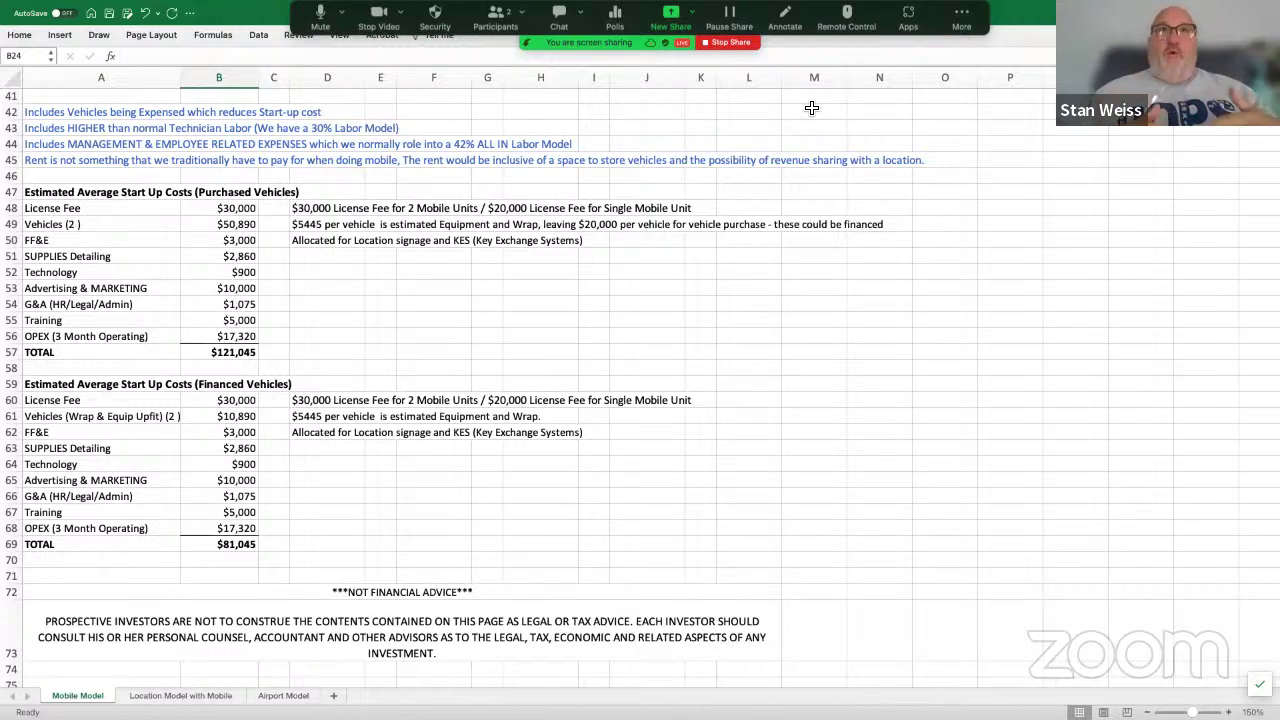
Stop sharing the spreadsheet in the Zoom meeting.
left_click(704, 45)
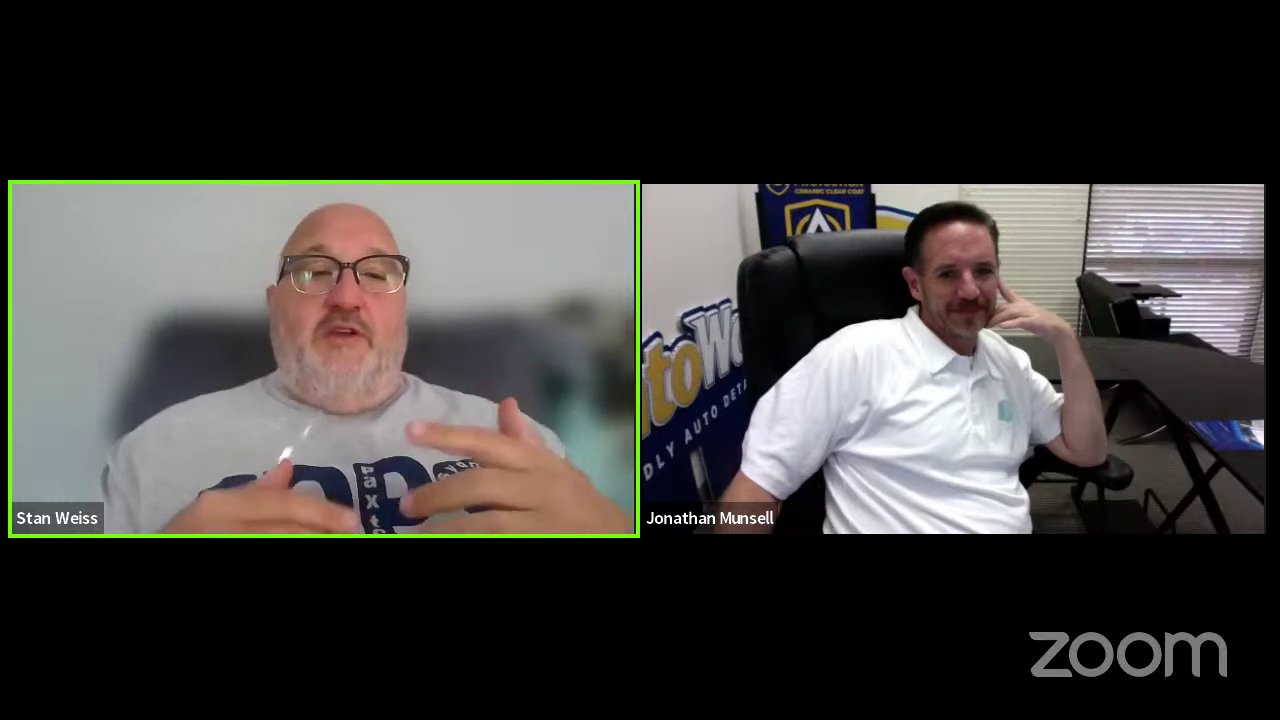